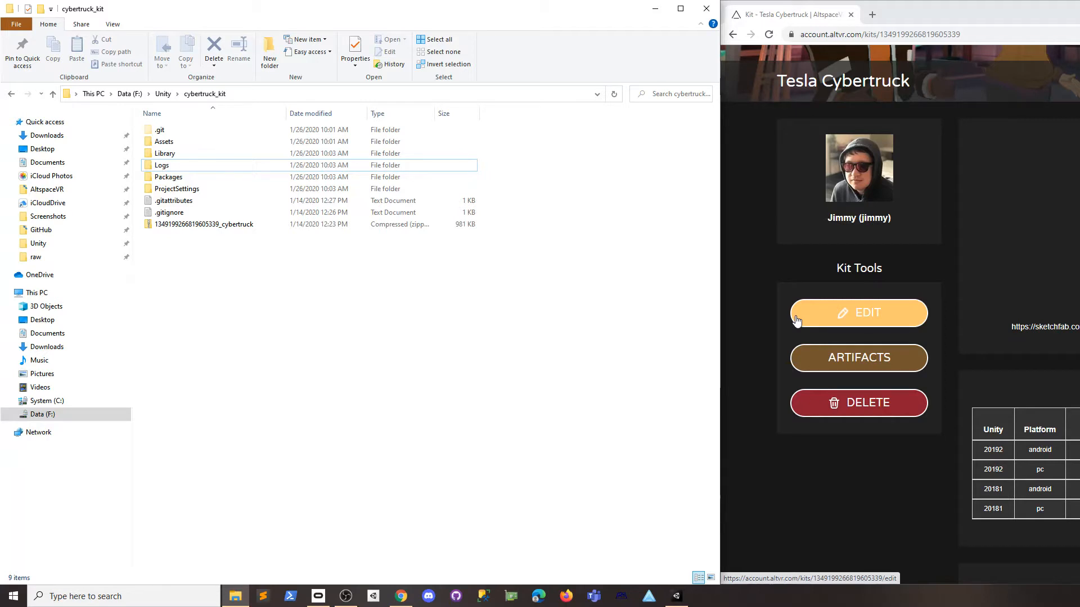
Review the kit web page's Tesla Cybertruck title, sketchfab link and web address.
left_click(1006, 358)
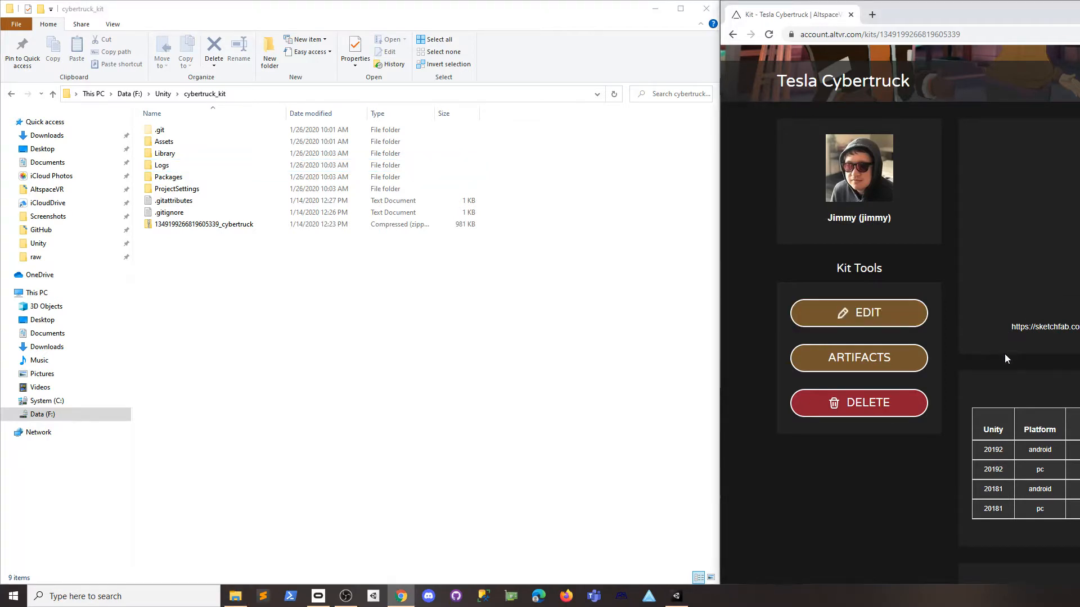
left_click_drag(781, 81, 903, 82)
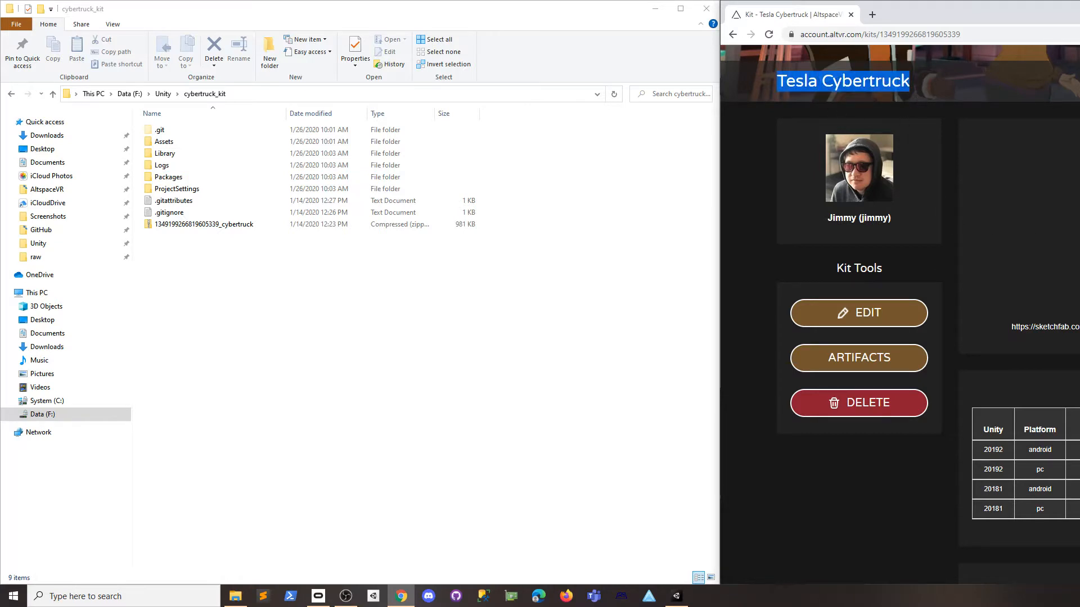
left_click_drag(1011, 330, 1079, 329)
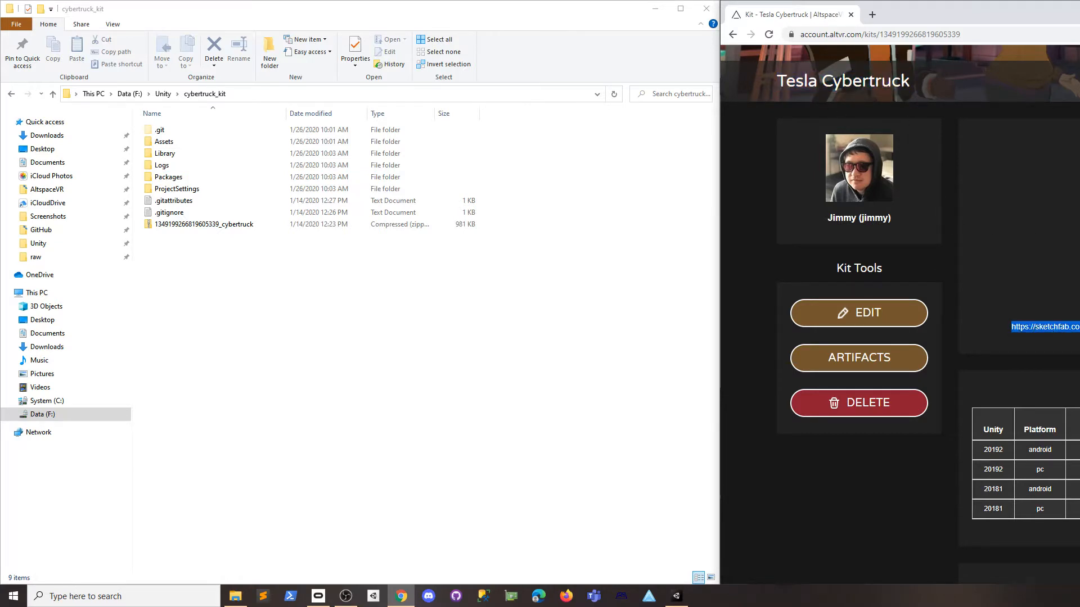
left_click(1011, 457)
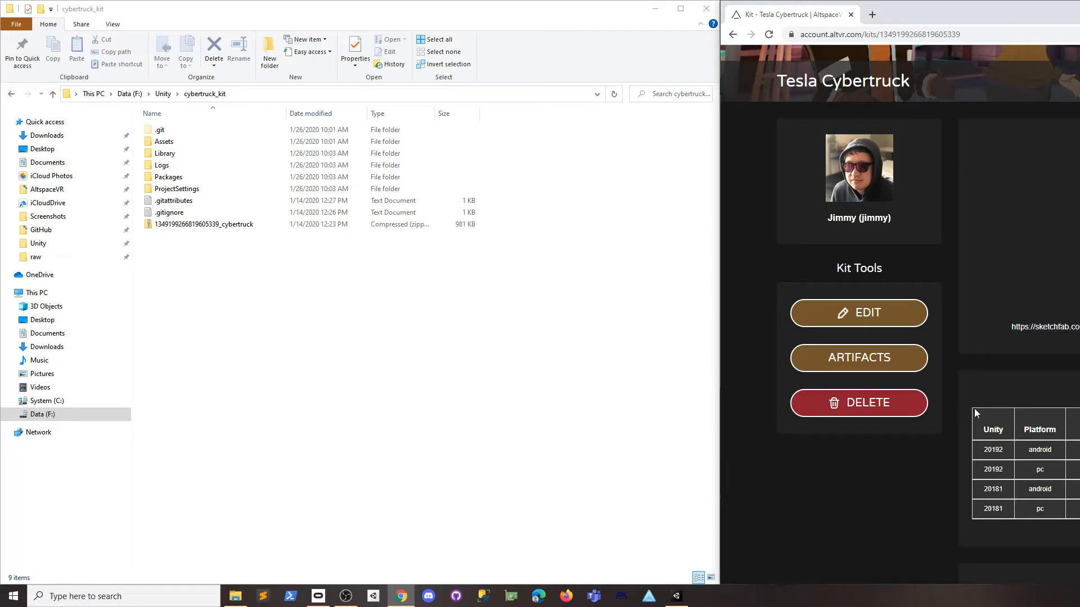
scroll(969, 147, "up", 4)
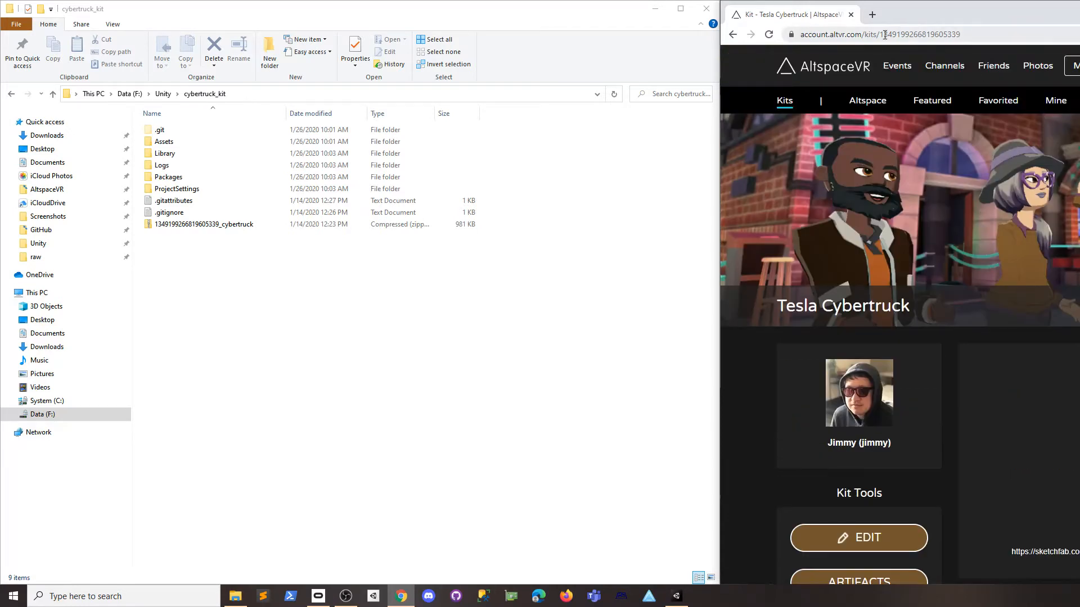
key("ctrl+l")
scroll(1057, 363, "down", 7)
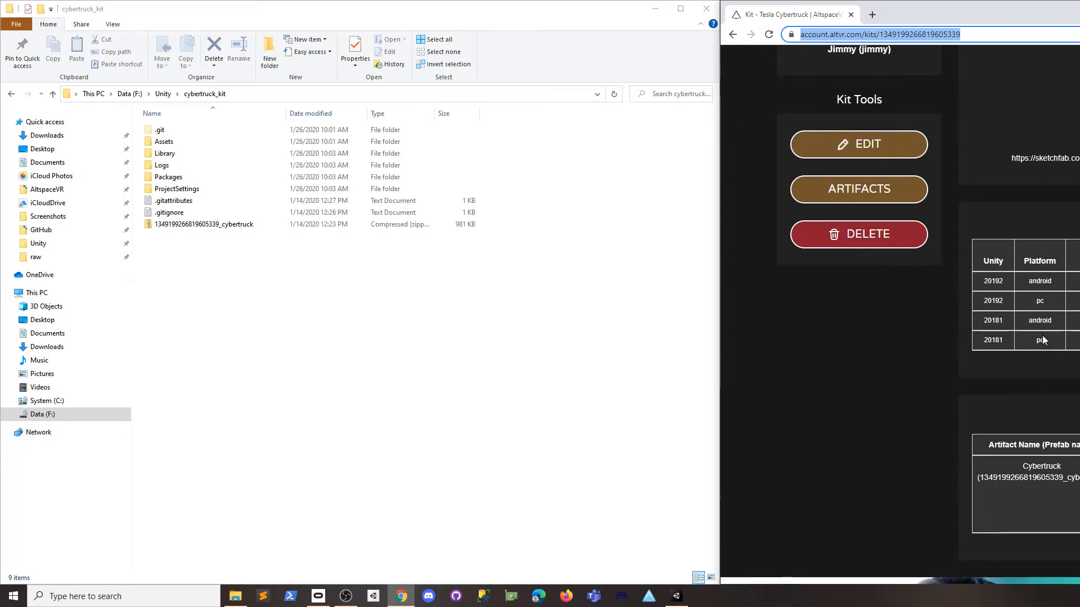
Check the kit page's existing 20181 android/pc and 20192 android build rows.
left_click_drag(984, 316, 1045, 342)
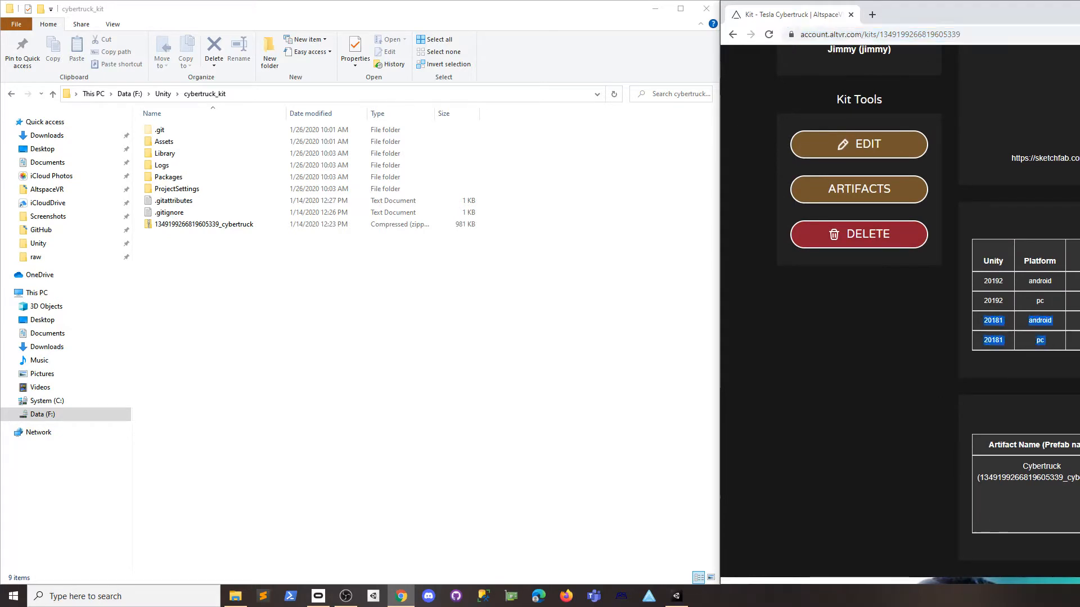
left_click(1027, 342)
left_click_drag(982, 276, 1051, 283)
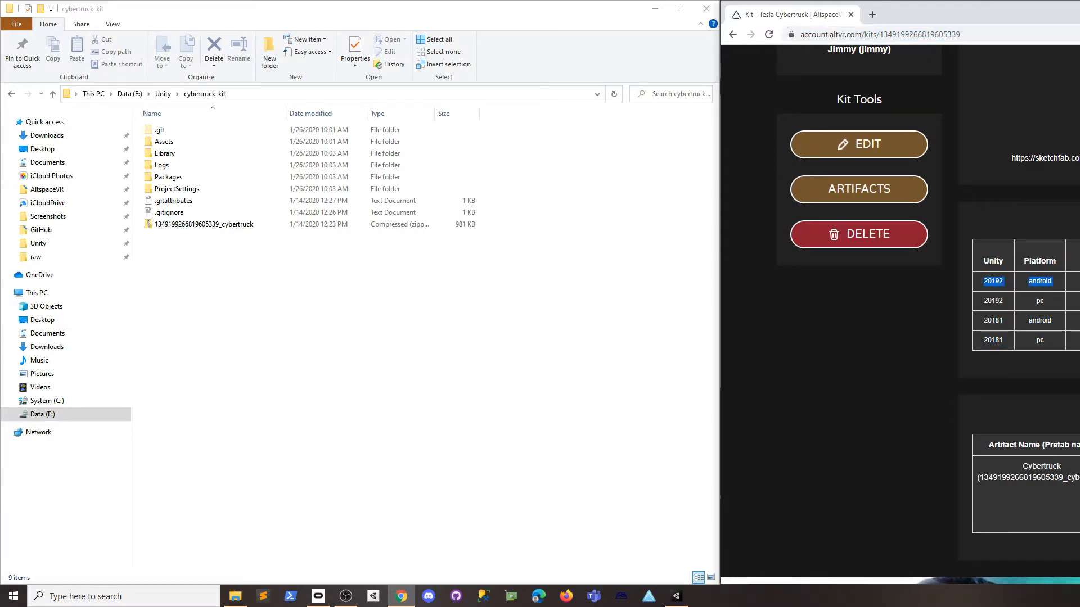
left_click(1046, 289)
scroll(900, 315, "up", 3)
scroll(900, 315, "down", 5)
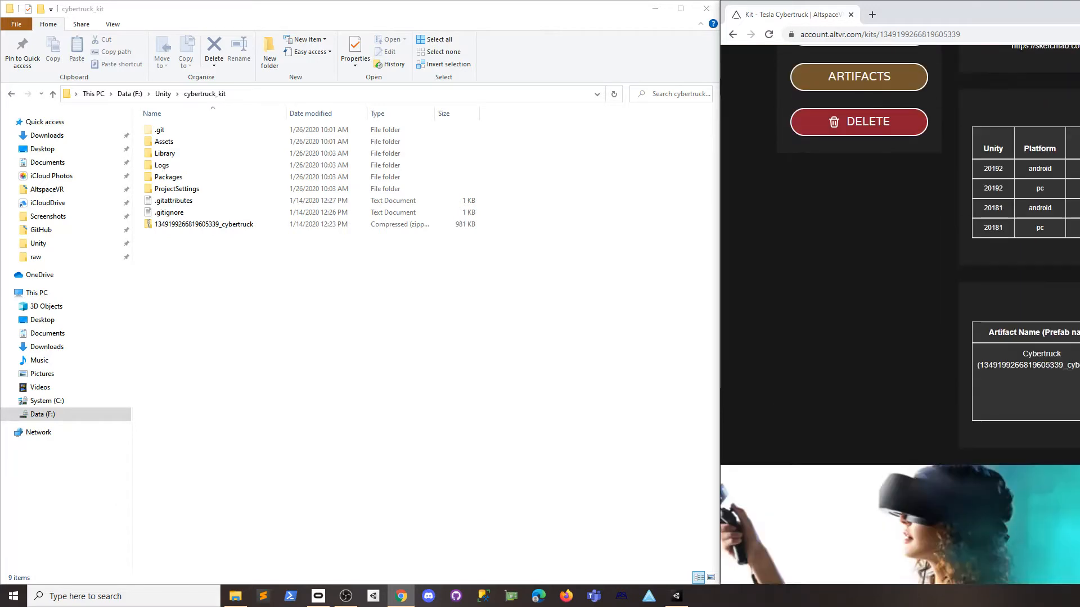
scroll(899, 315, "up", 7)
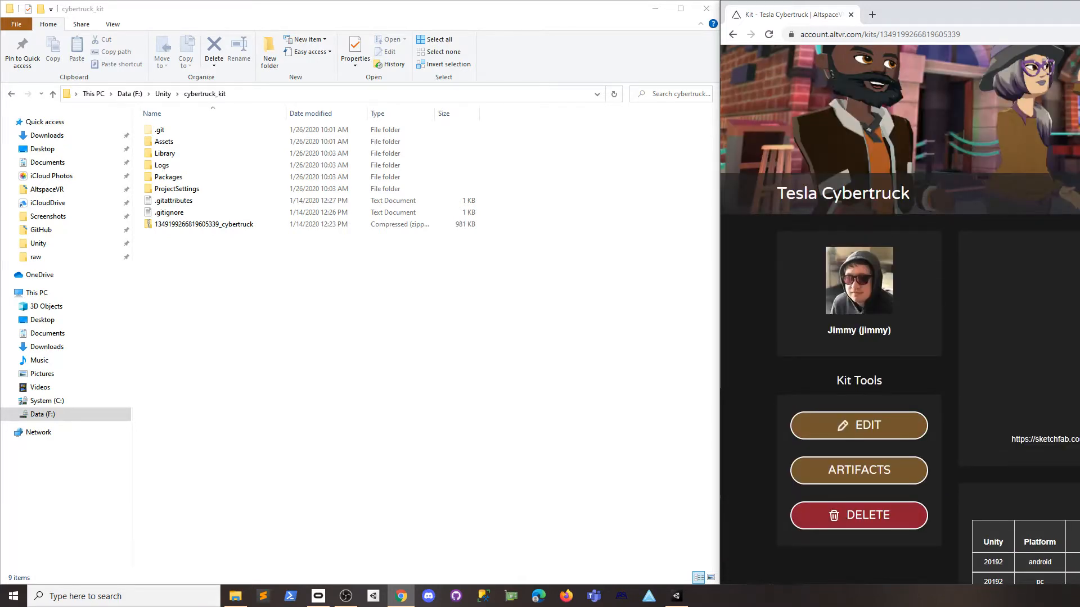
scroll(900, 315, "down", 3)
scroll(900, 315, "up", 5)
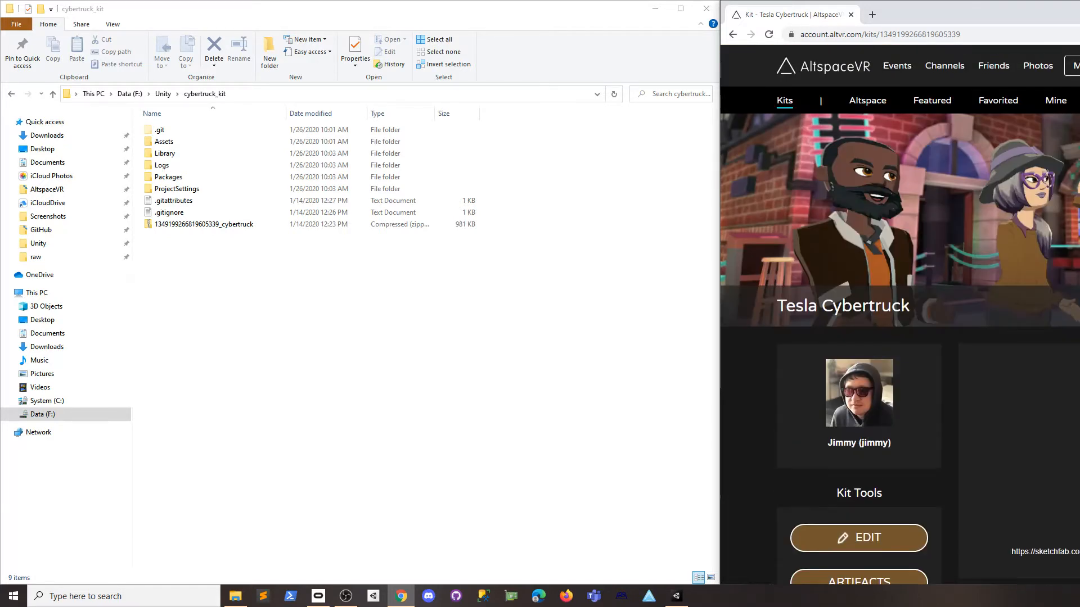
Add the F:\Unity\cybertruck_kit folder as a project in Unity Hub.
left_click(338, 320)
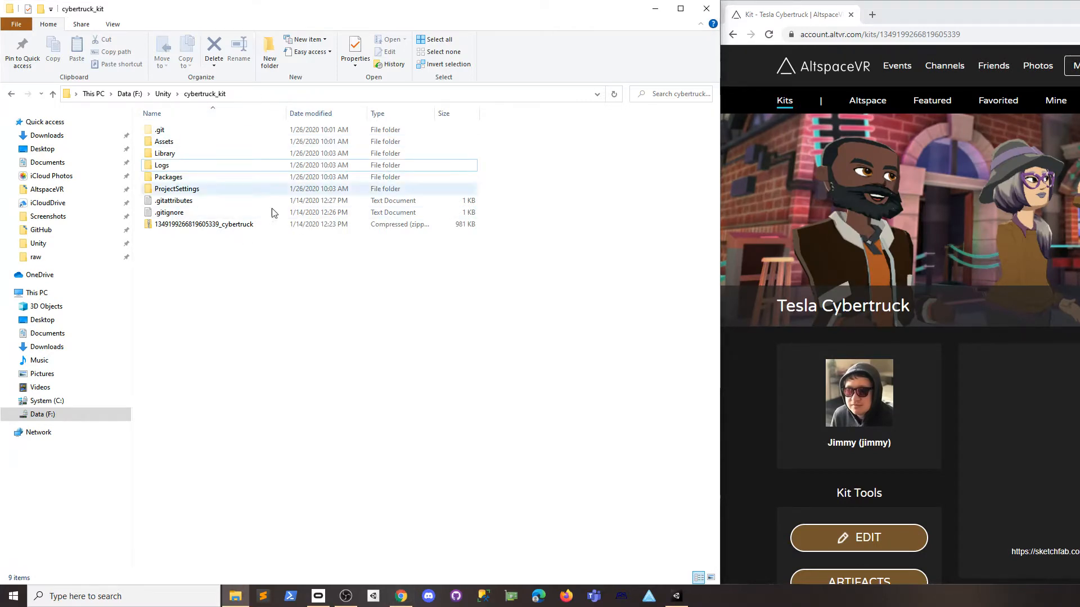
left_click(384, 595)
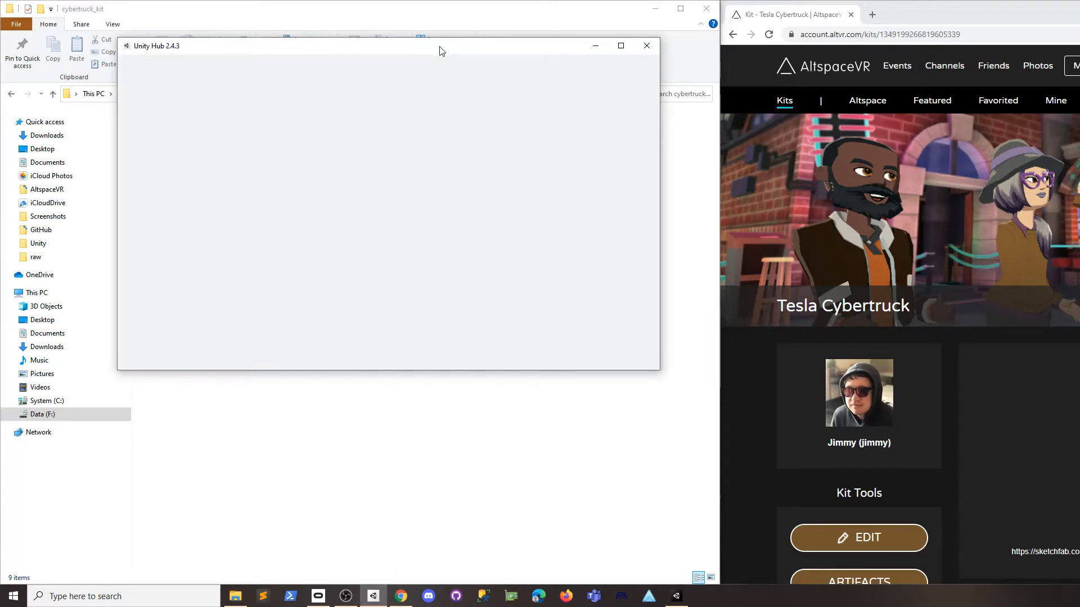
left_click_drag(440, 51, 718, 139)
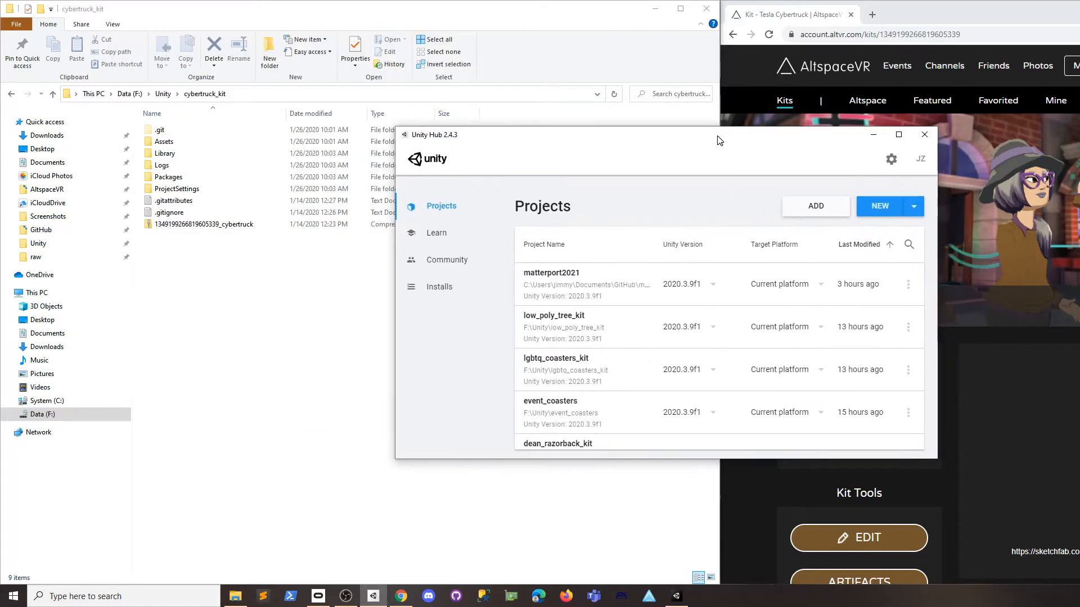
left_click(804, 209)
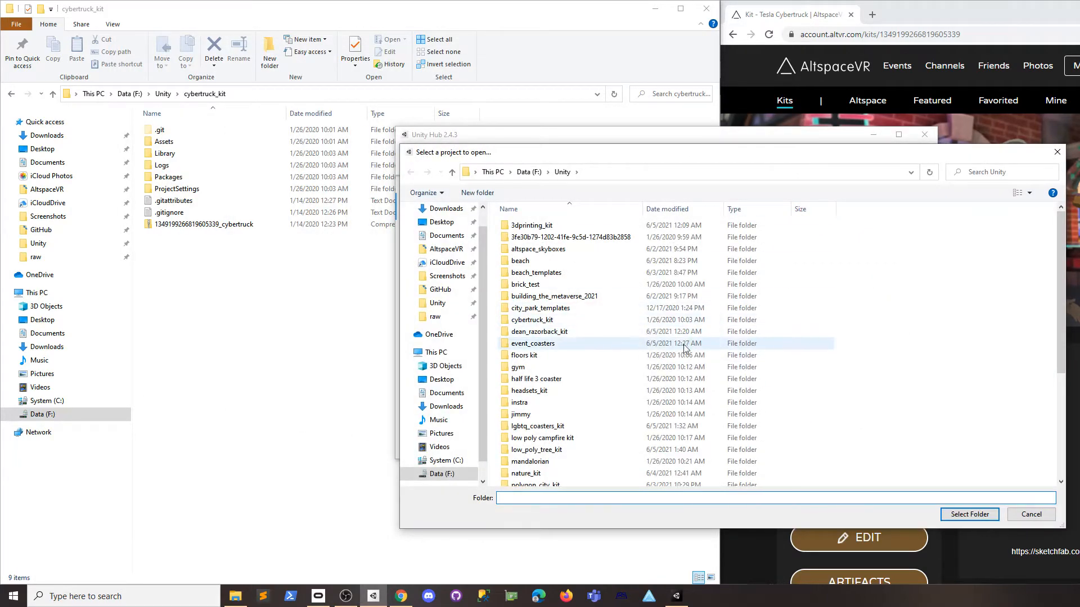
scroll(633, 318, "down", 5)
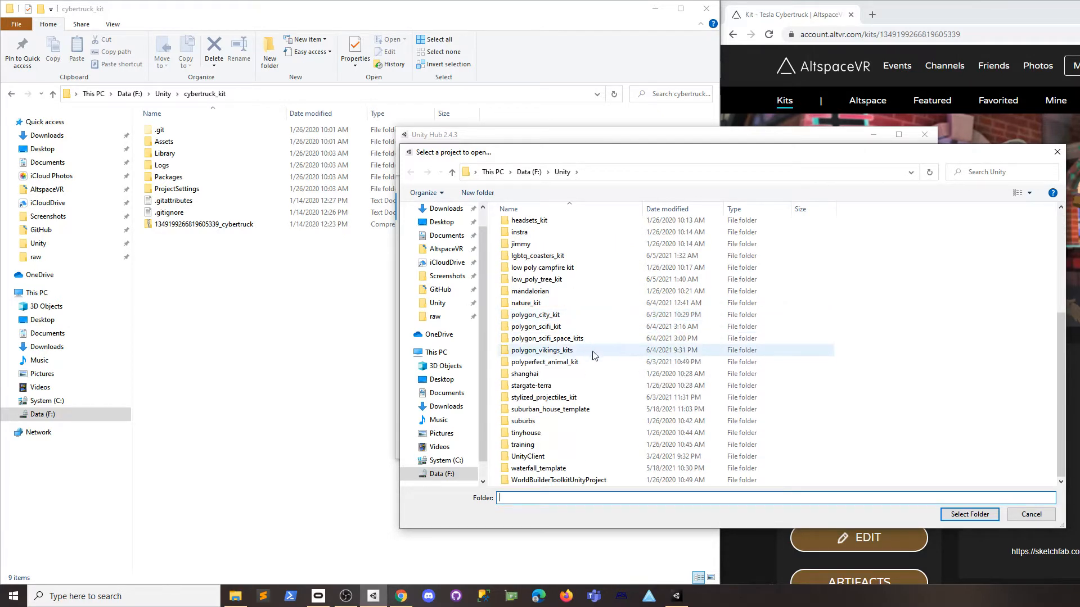
scroll(562, 282, "up", 5)
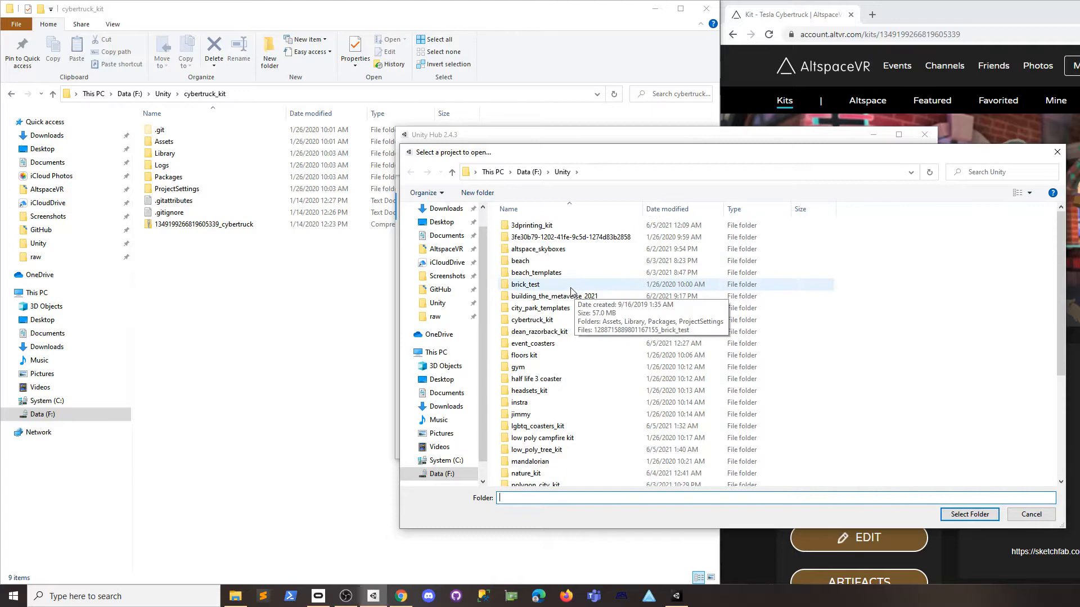
double_click(535, 310)
left_click(452, 172)
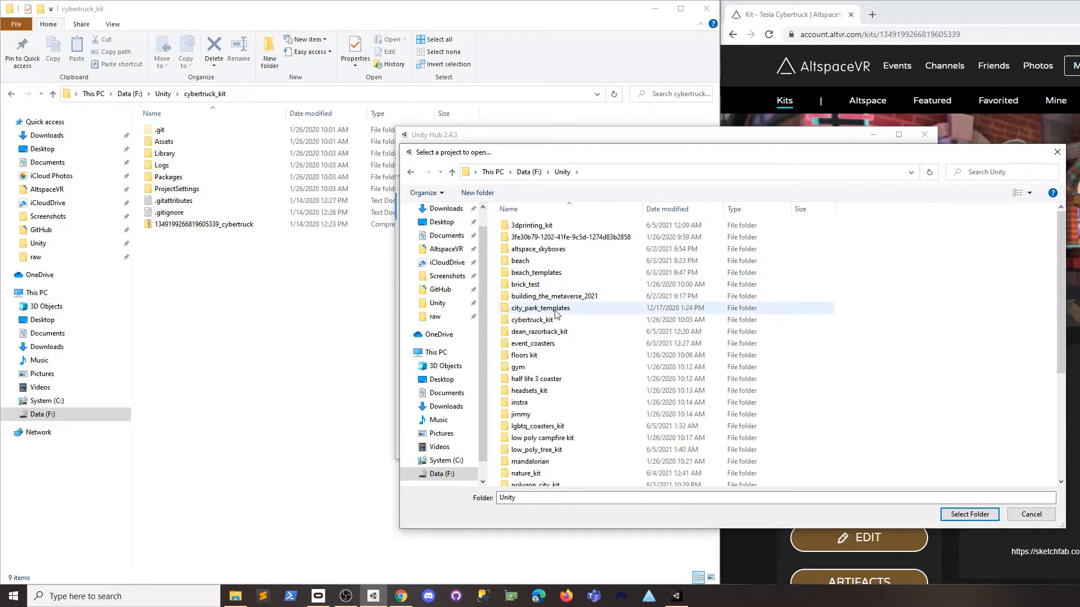
double_click(532, 320)
left_click(964, 513)
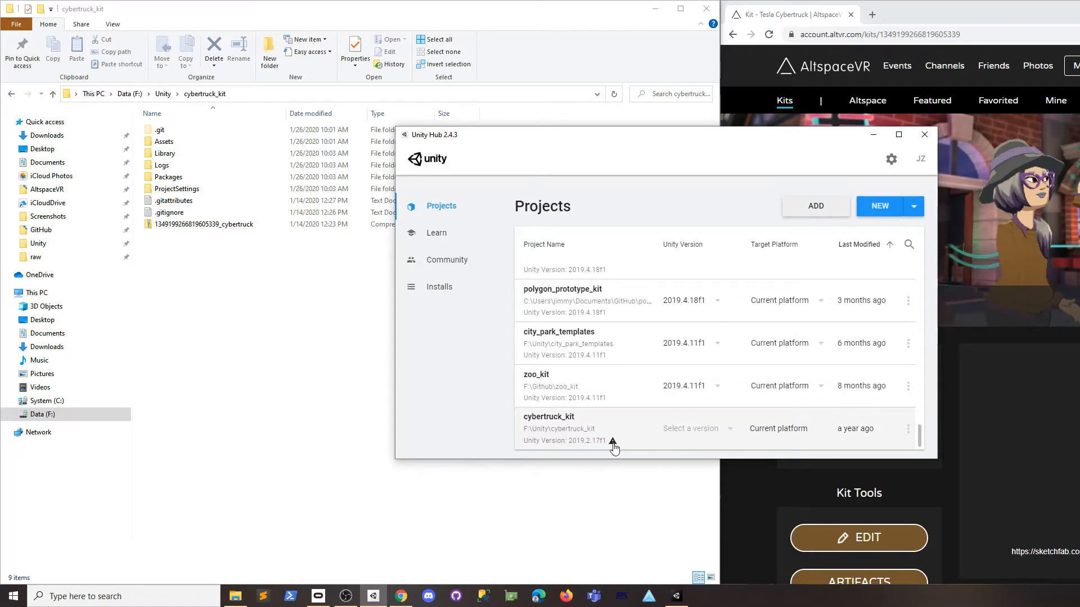
Assign Unity 2020.3.9f1 to cybertruck_kit, open it and confirm the version upgrade.
left_click(726, 430)
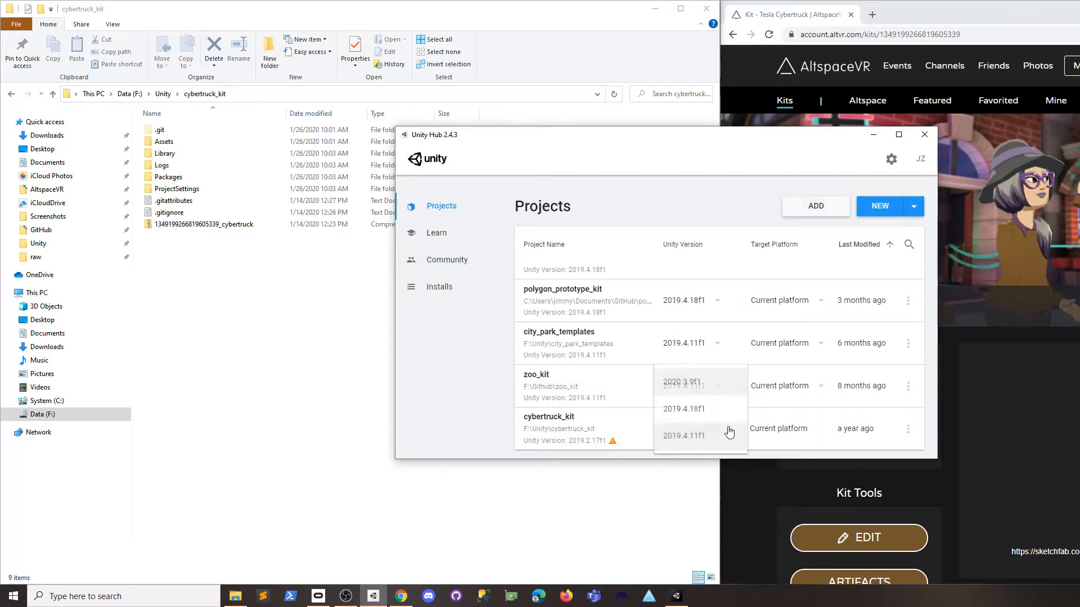
left_click(699, 383)
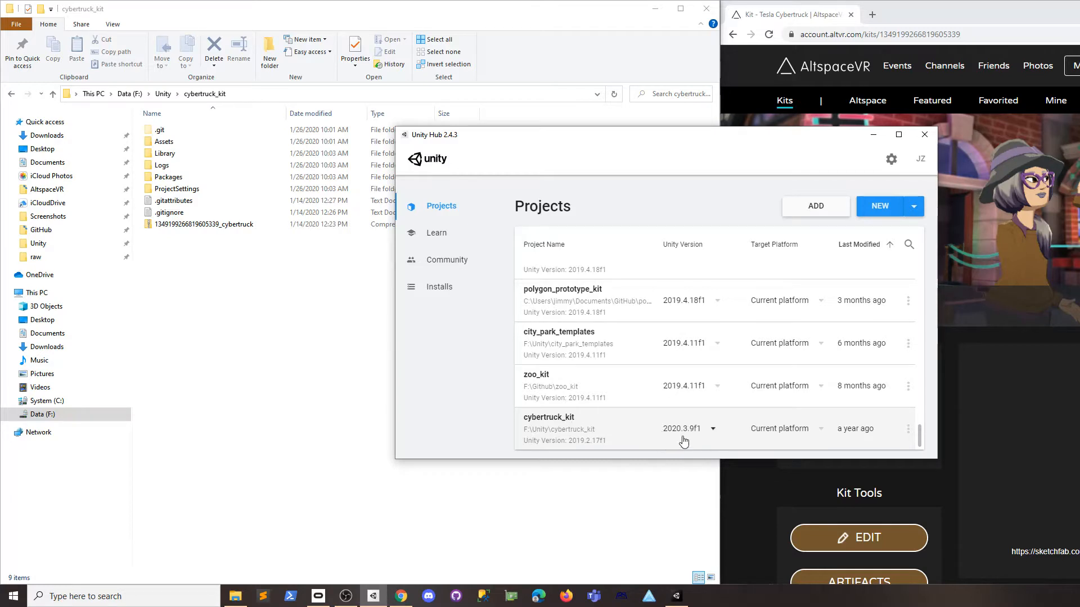
left_click(561, 421)
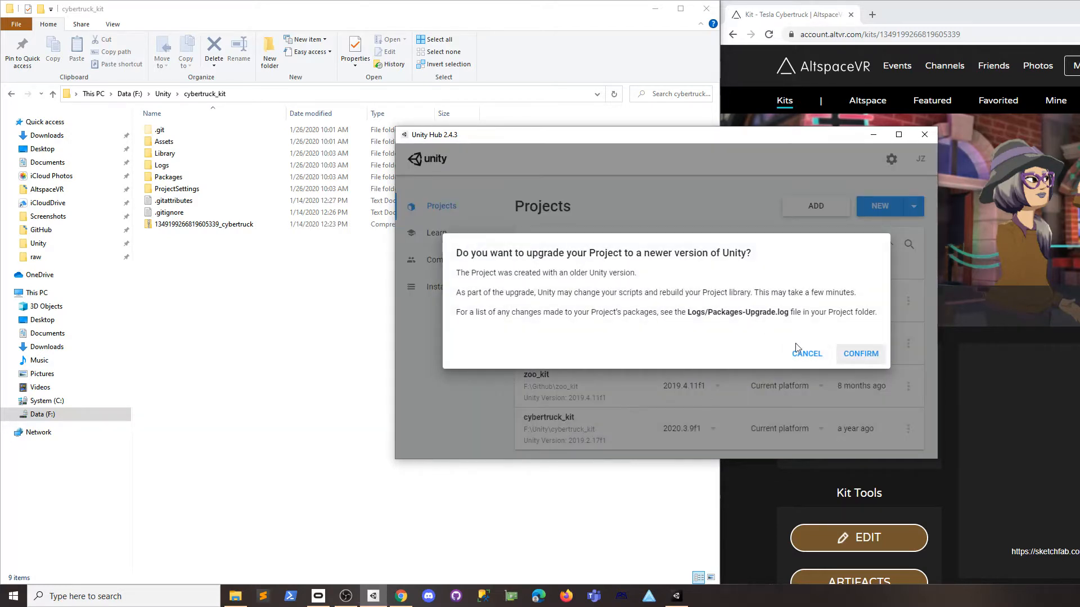
left_click(859, 356)
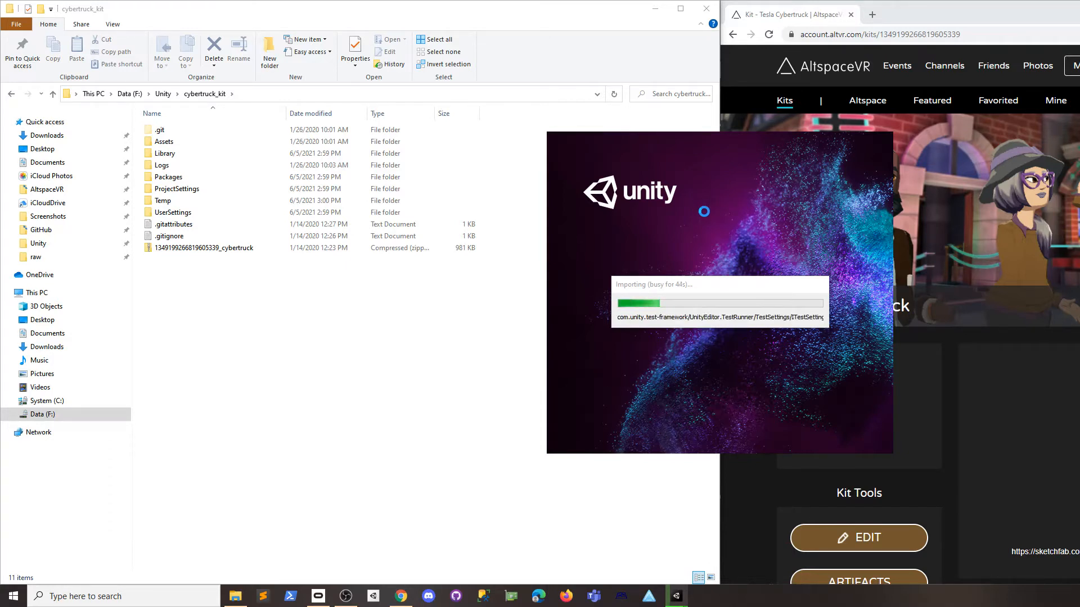
In GitHub Desktop, select the cybertruck_kit repository and locate it at F:\Unity\cybertruck_kit.
left_click(457, 596)
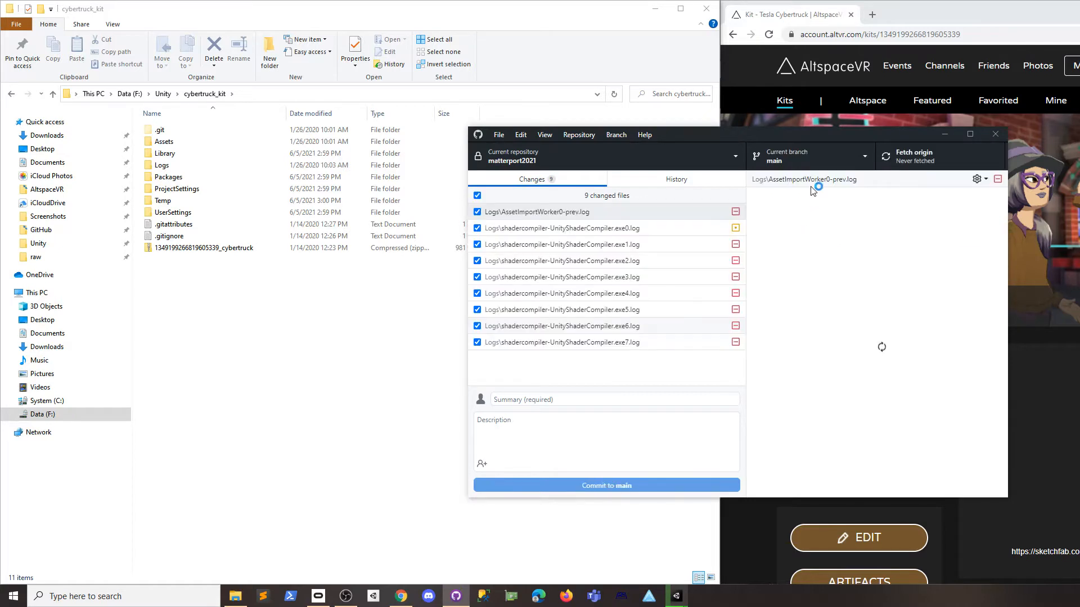
left_click_drag(829, 137, 648, 153)
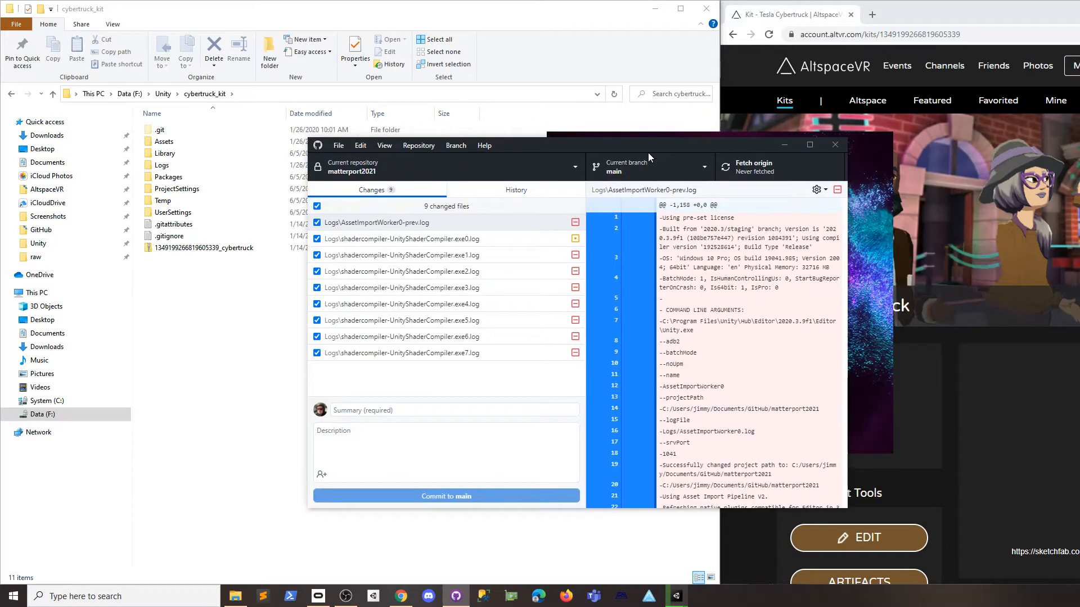
left_click(573, 167)
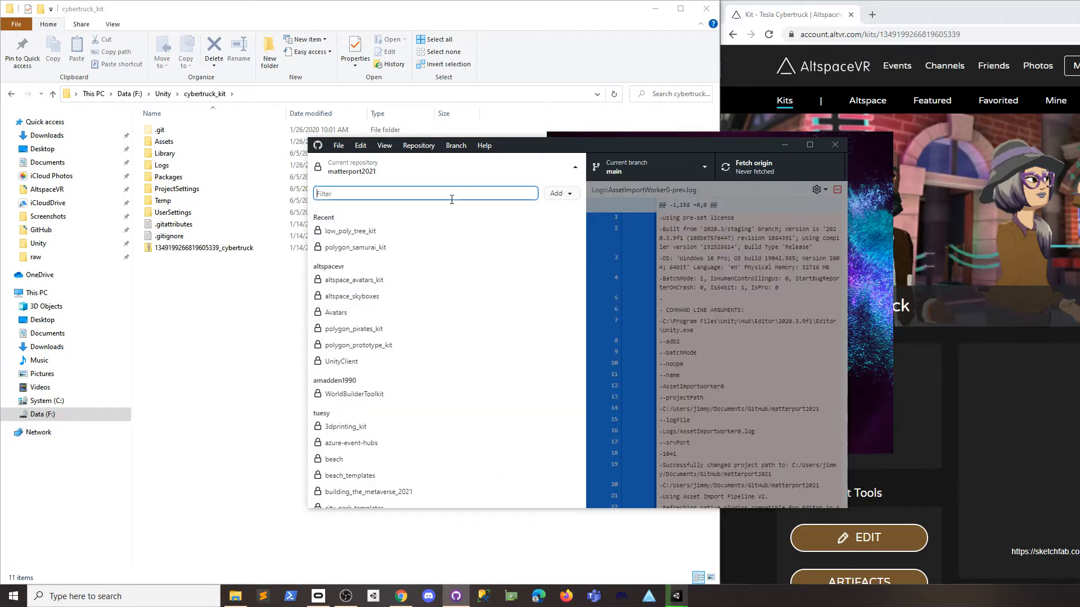
type("cyb")
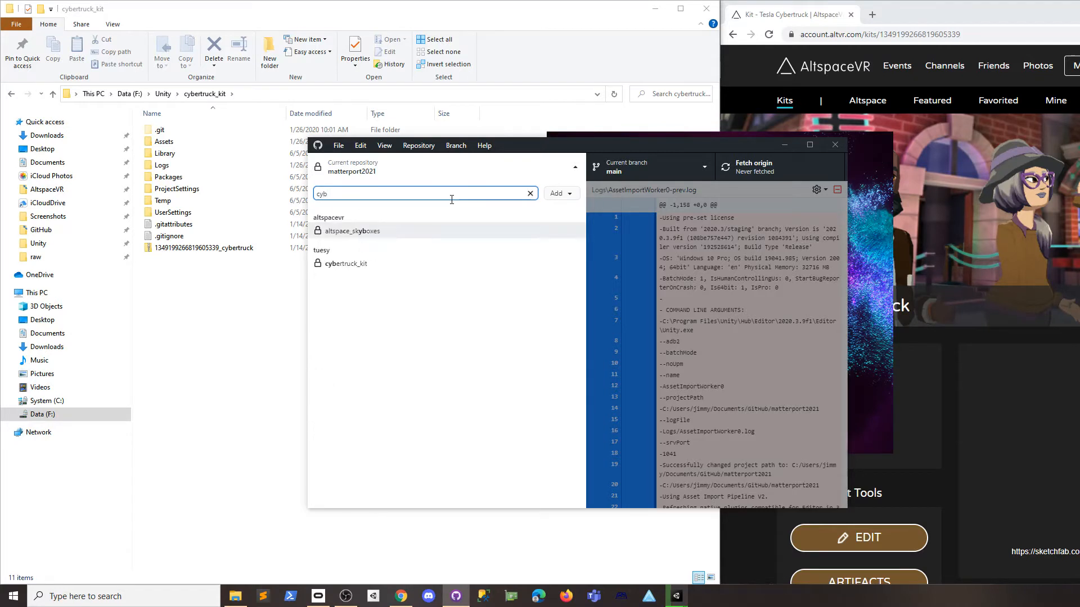
left_click(373, 262)
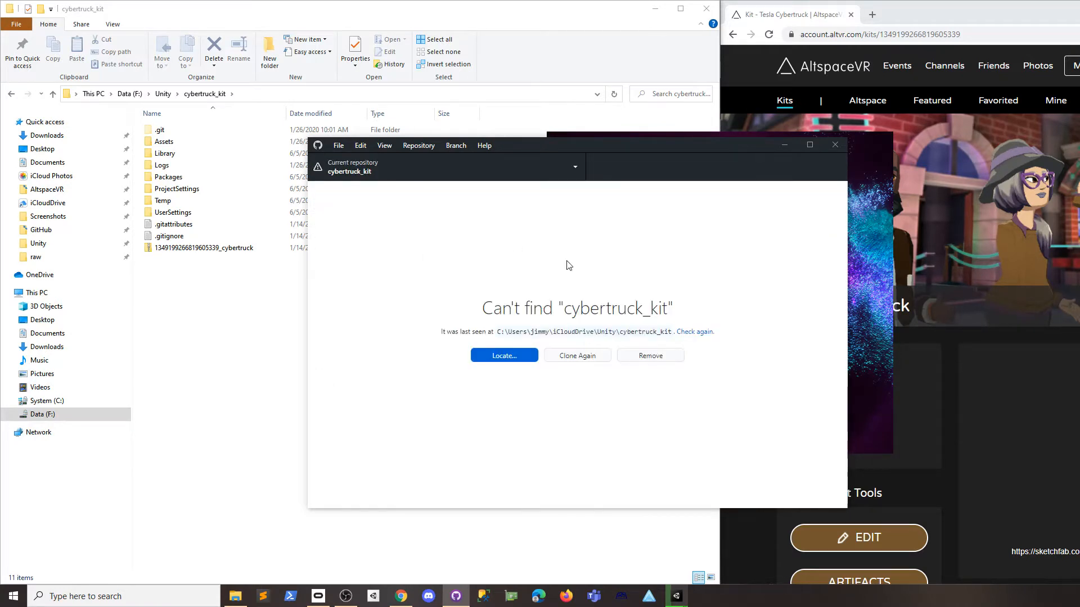
left_click(525, 356)
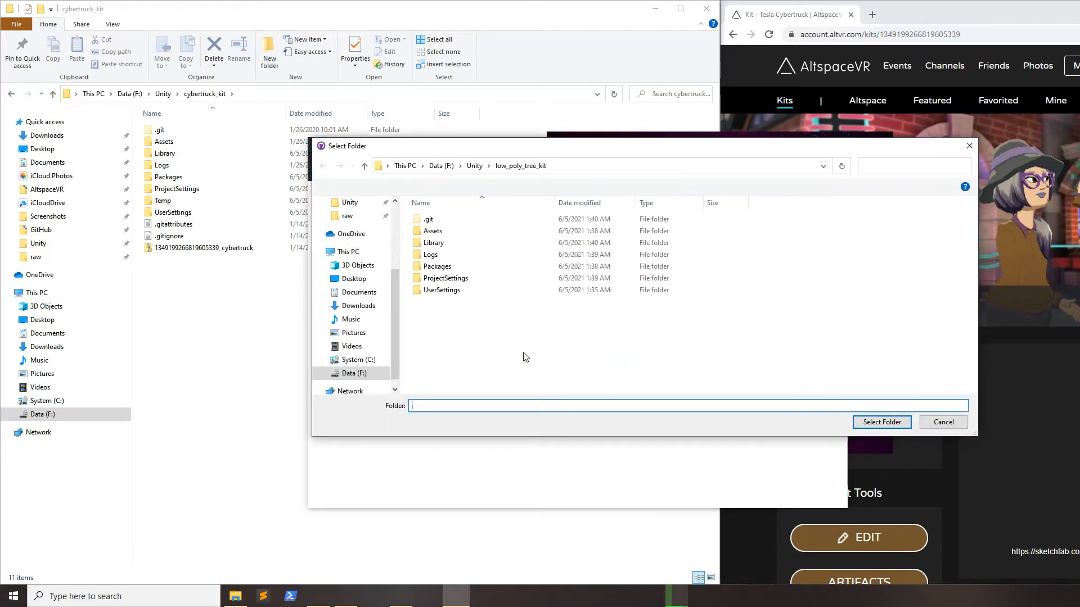
left_click(474, 165)
left_click(444, 314)
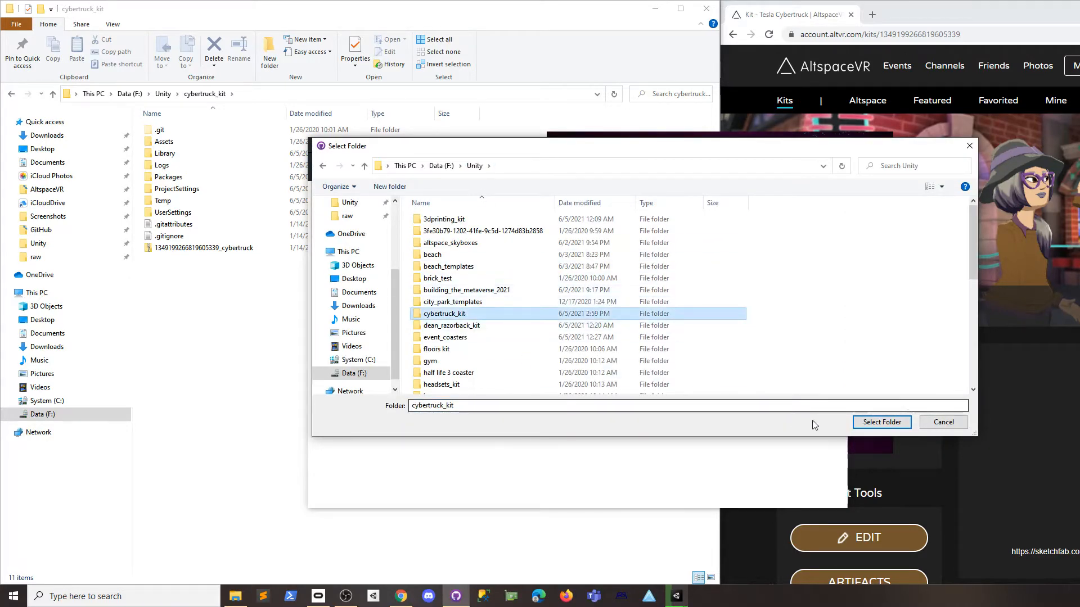
left_click(881, 421)
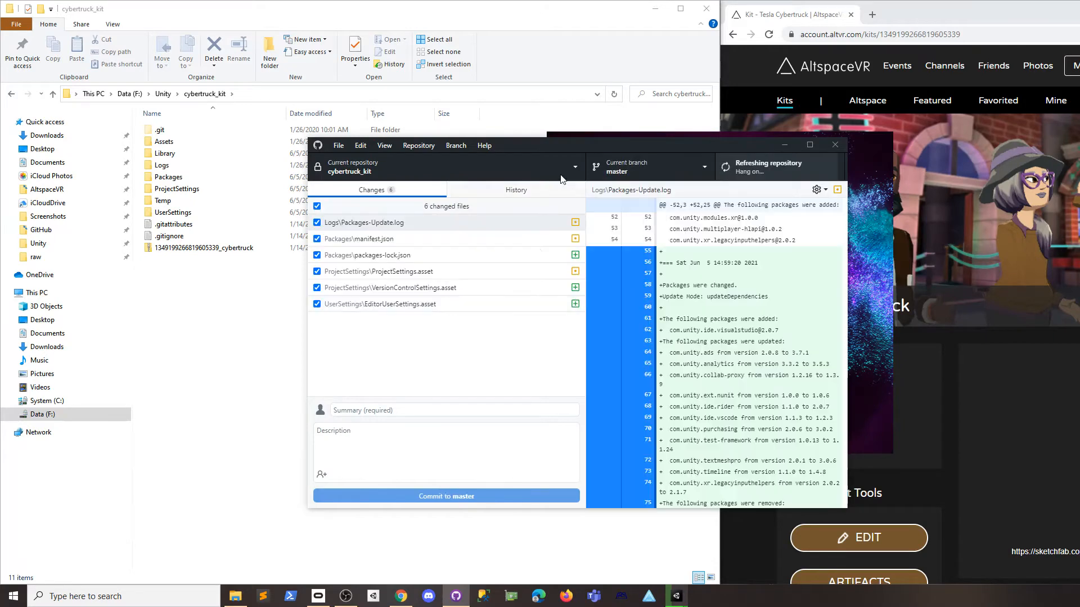
Fetch origin for cybertruck_kit and review its 6 changed files.
left_click_drag(575, 143, 470, 110)
left_click(670, 135)
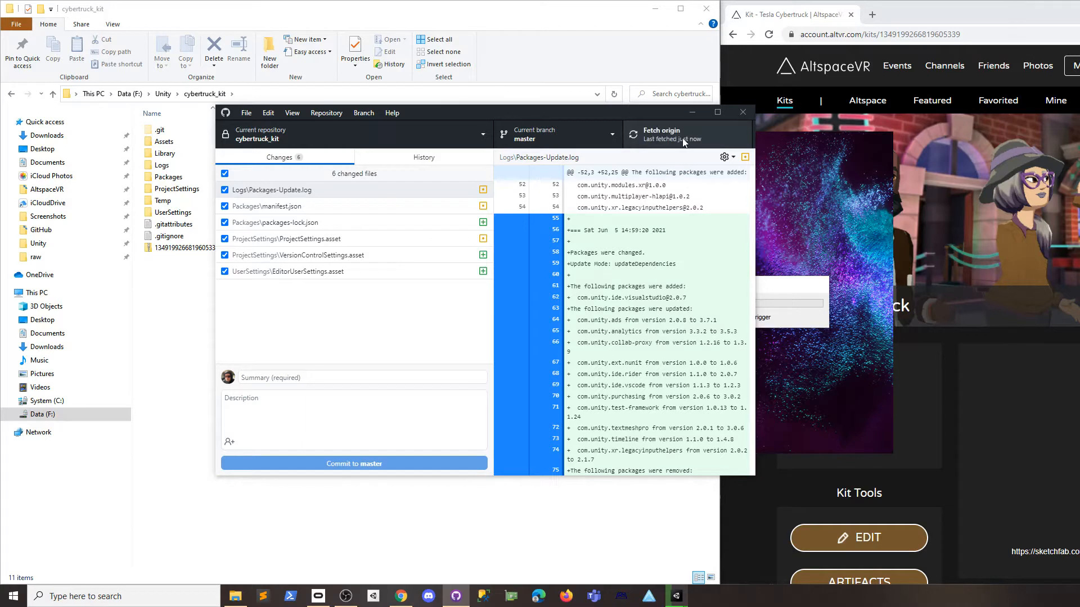
left_click_drag(642, 113, 717, 99)
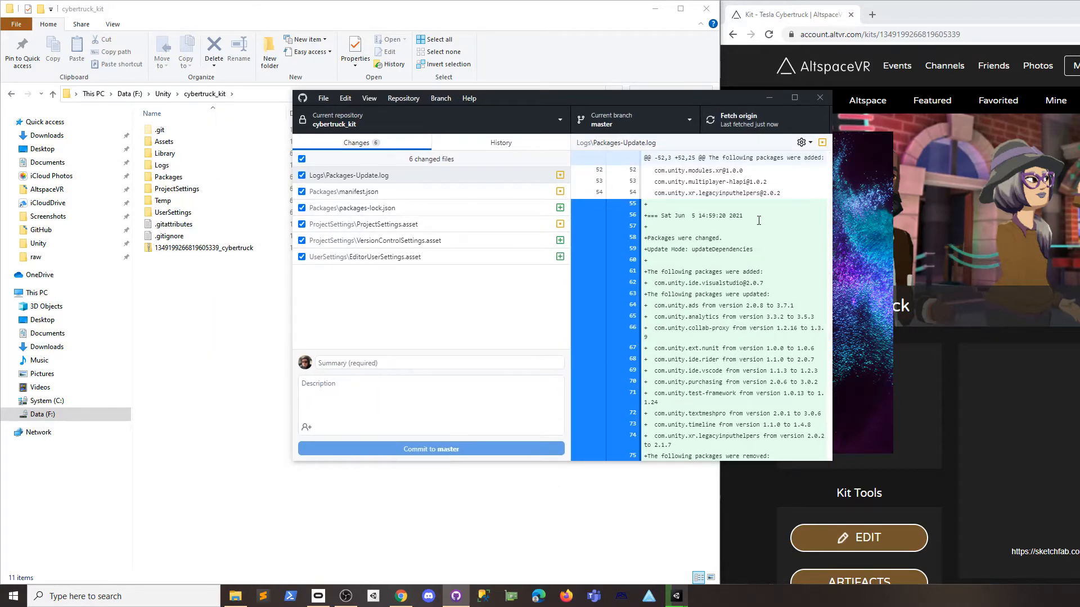
left_click(454, 299)
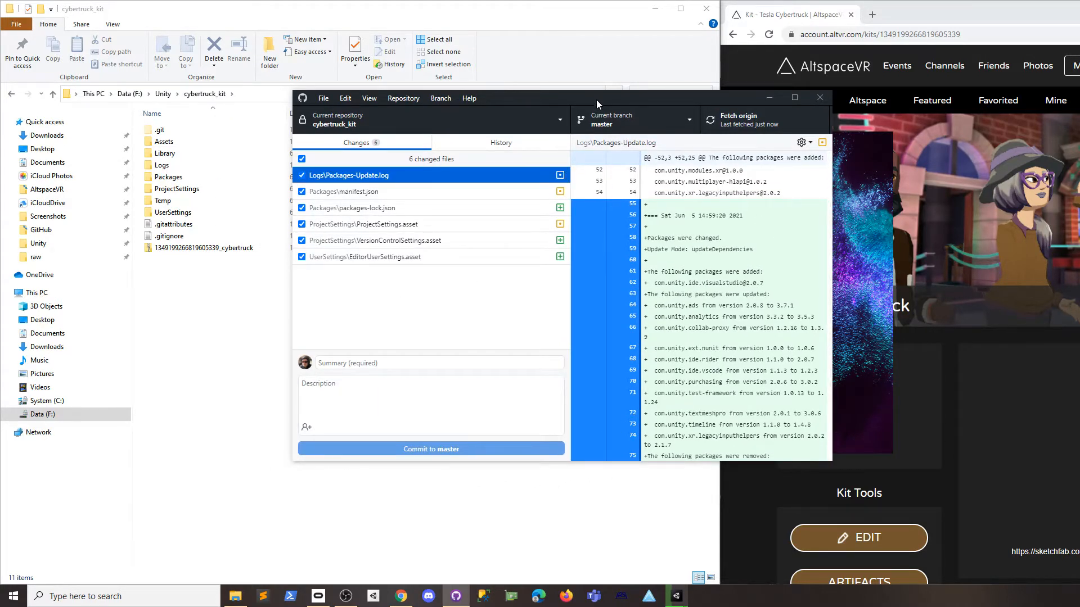
left_click_drag(596, 100, 444, 100)
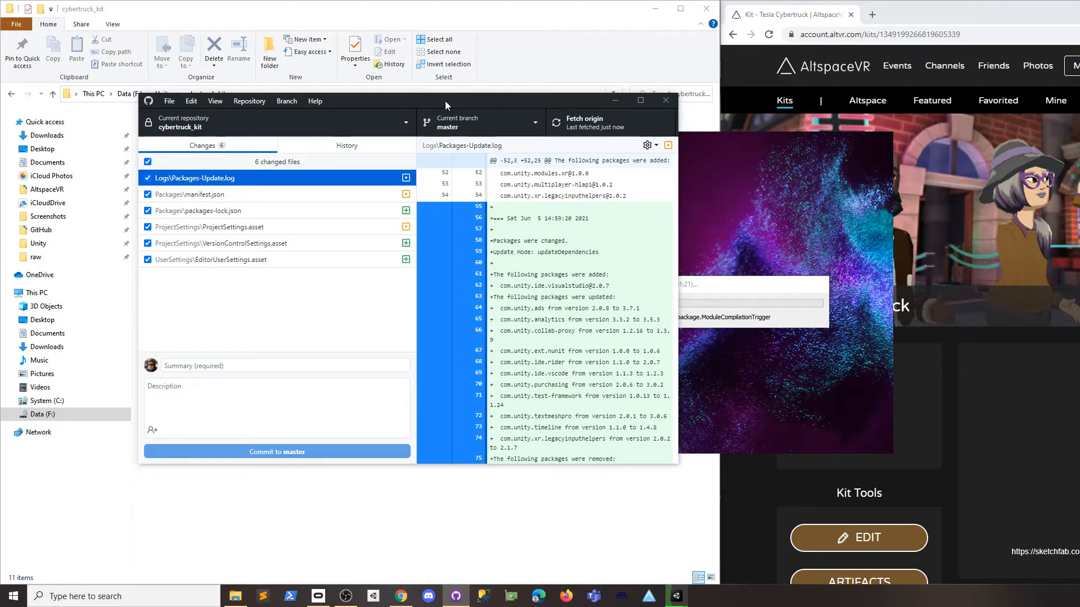
left_click_drag(444, 100, 367, 86)
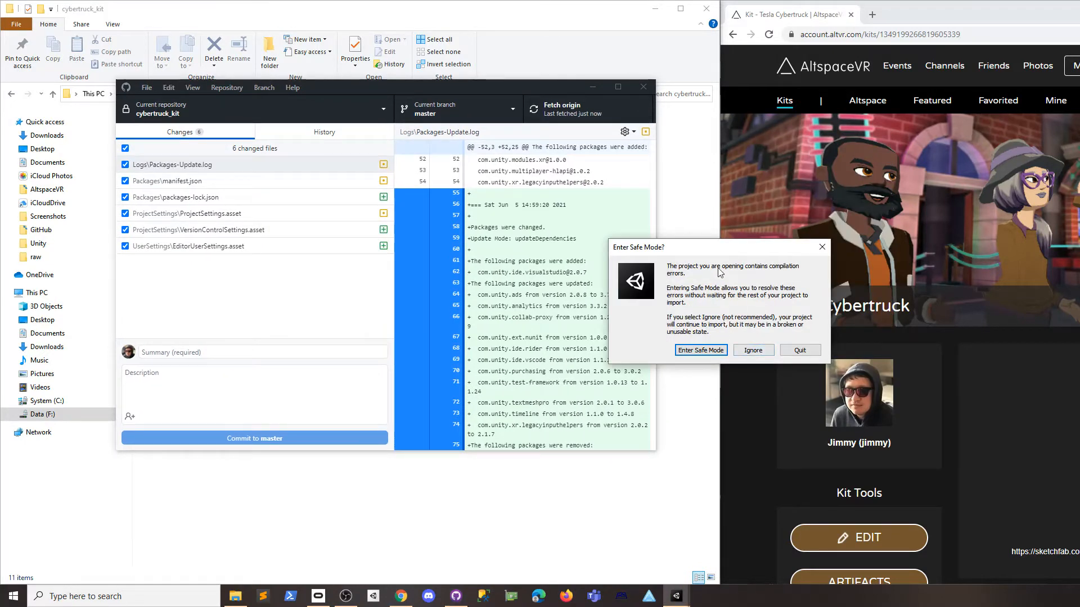
Ignore the Safe Mode prompt so cybertruck_kit opens despite compilation errors.
left_click(750, 350)
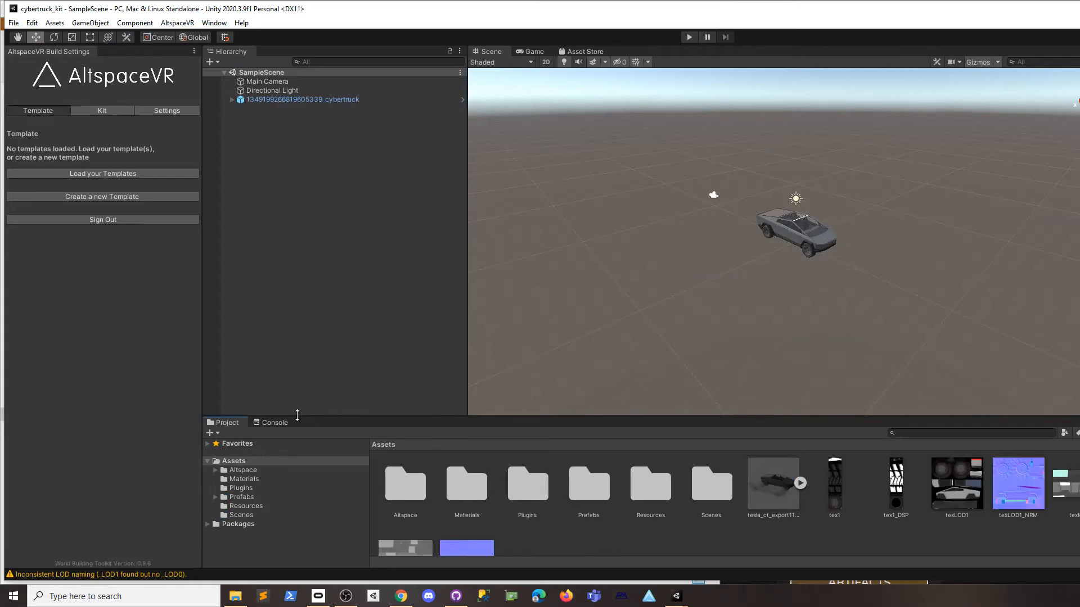
Delete the Altspace, Plugins and Resources folders from Assets.
left_click(216, 470)
left_click(216, 470)
left_click(242, 465)
left_click(243, 470)
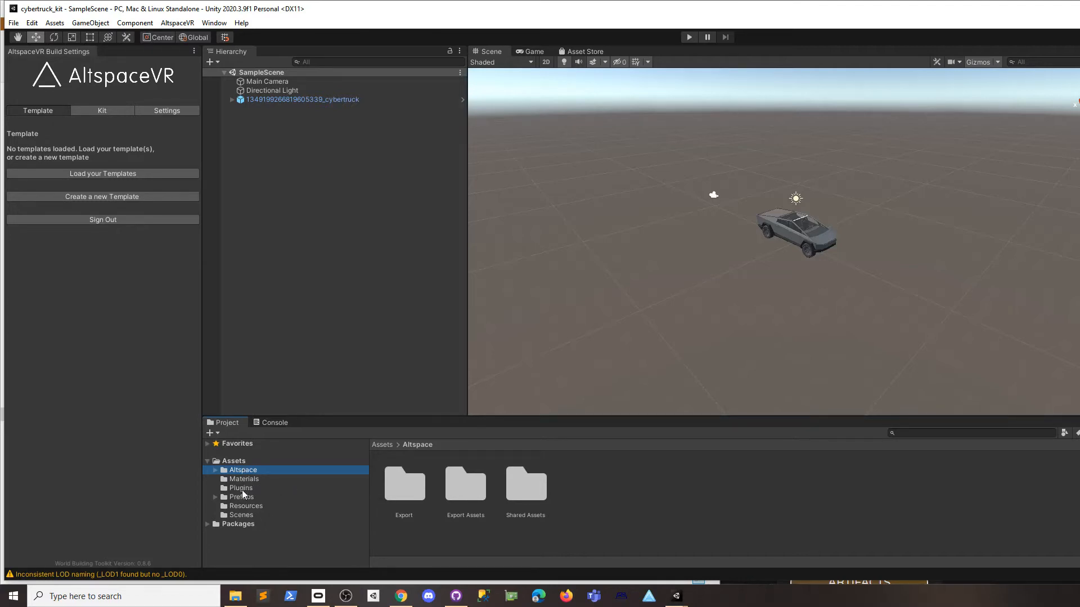
left_click(246, 489, "ctrl")
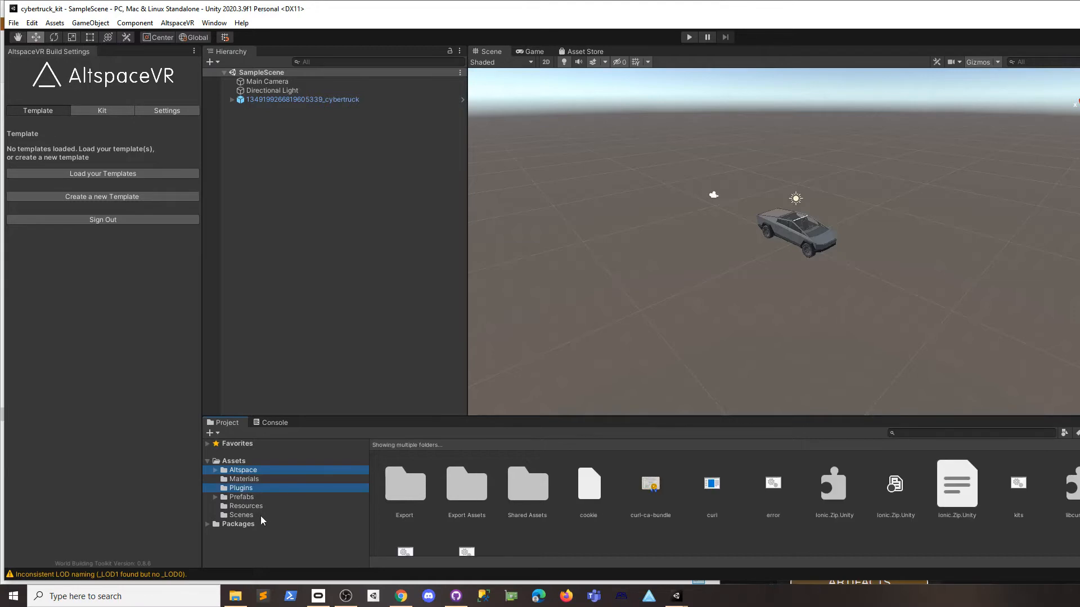
left_click(249, 507, "ctrl")
right_click(252, 472)
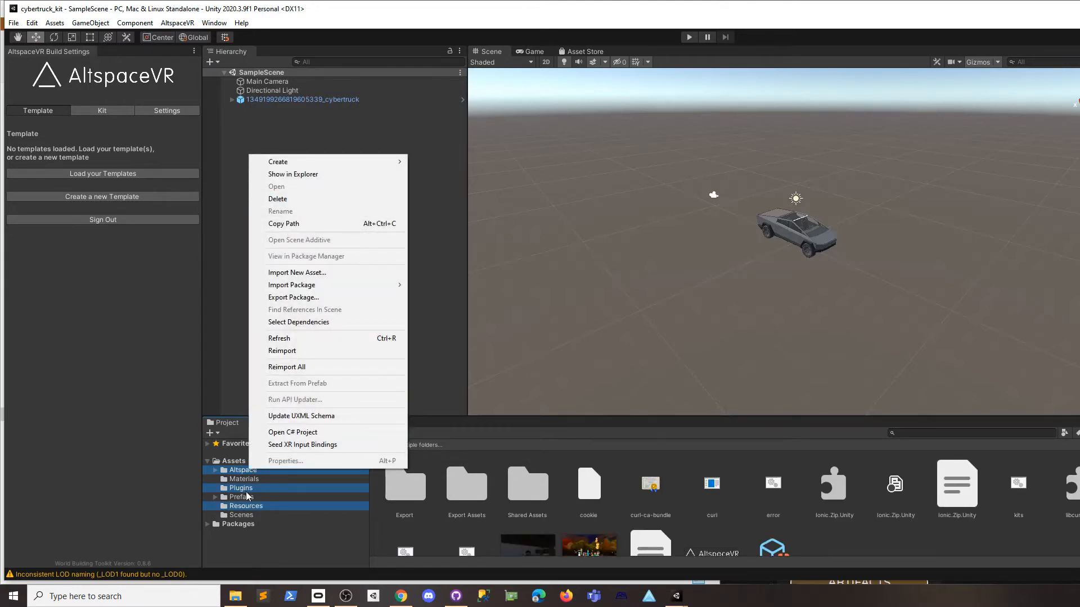
left_click(299, 200)
left_click(760, 320)
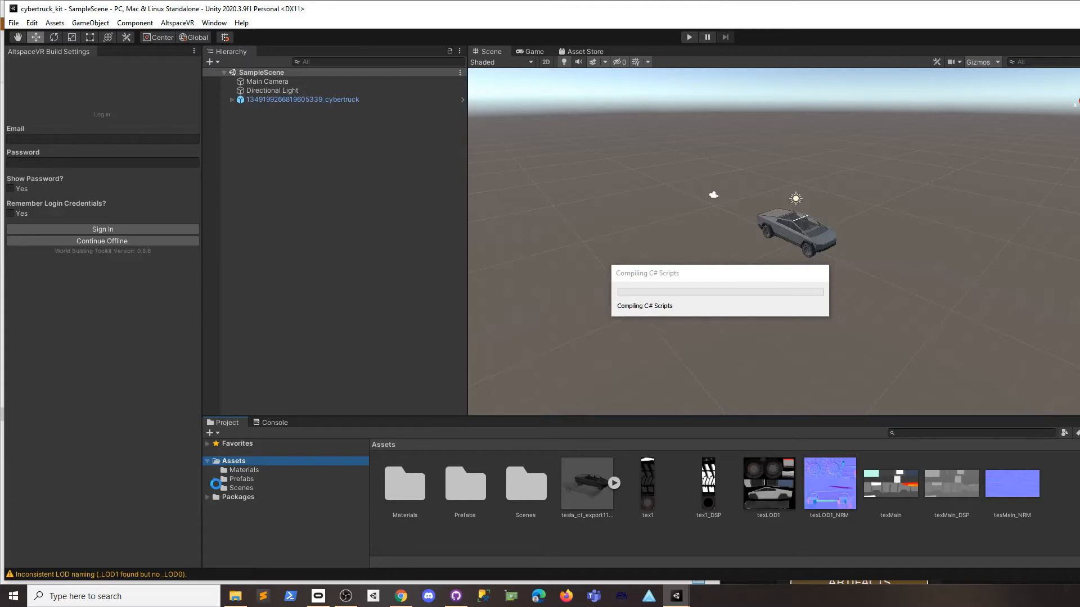
Expand Prefabs and select test-folder for removal.
left_click(216, 480)
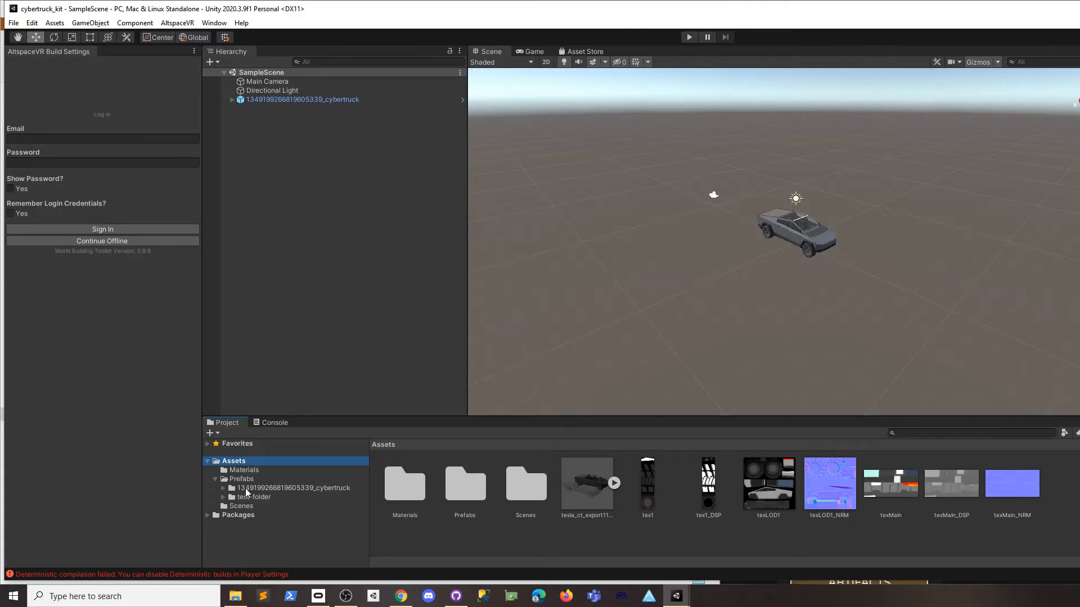
left_click(242, 479)
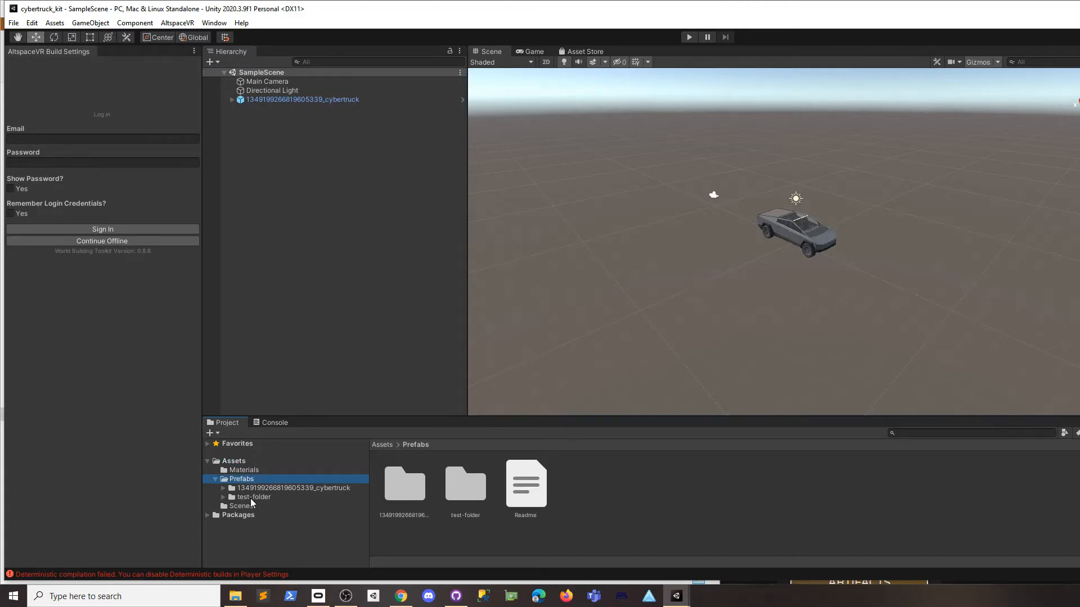
left_click(252, 498)
right_click(251, 498)
Delete test-folder and Readme.txt from Prefabs.
left_click(286, 225)
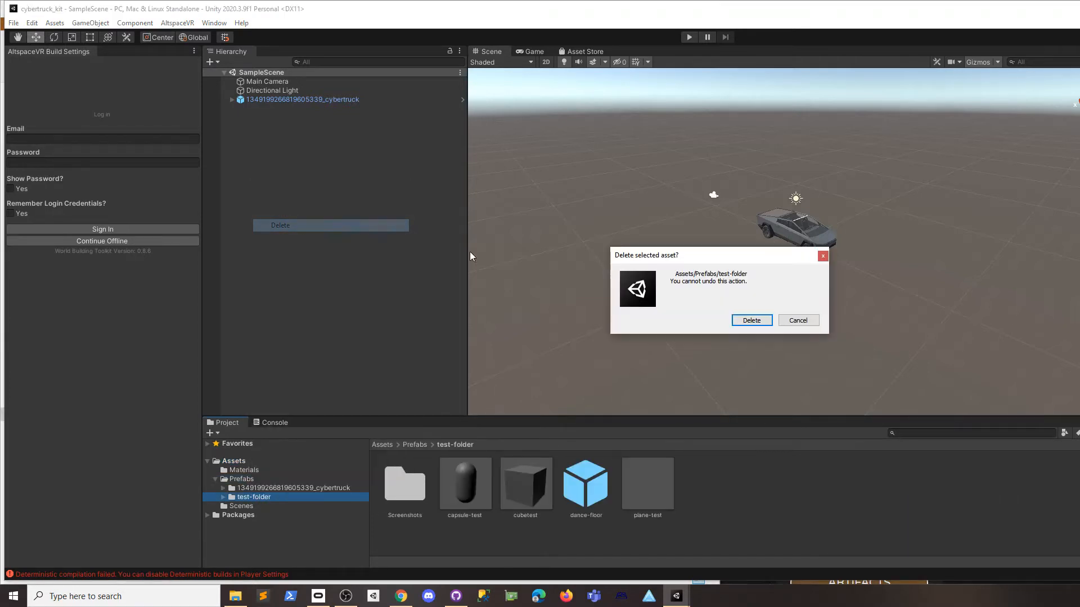
left_click(745, 319)
left_click(464, 484)
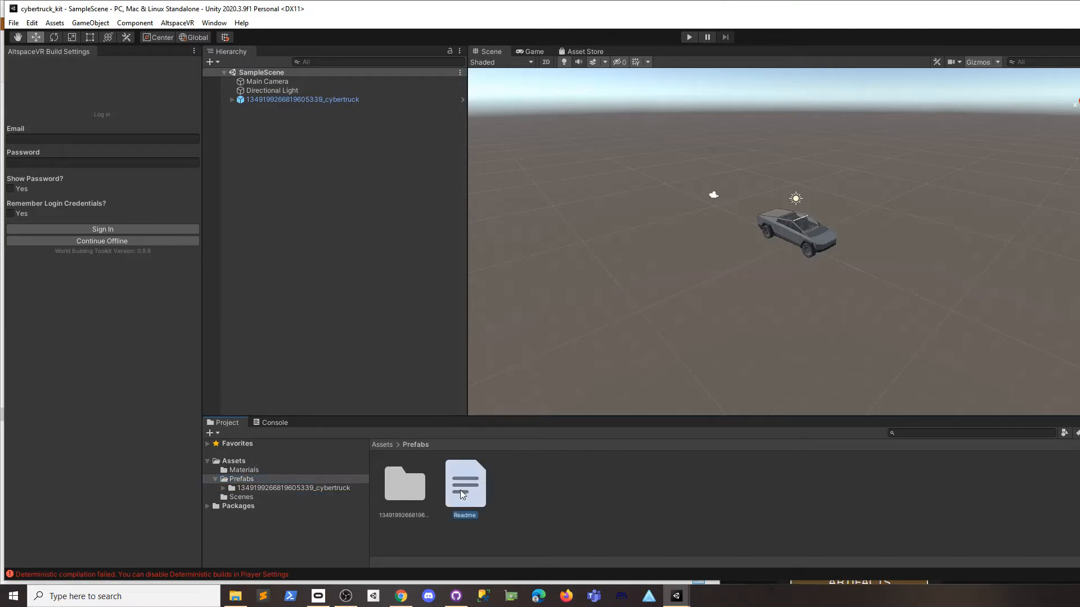
right_click(464, 484)
left_click(514, 223)
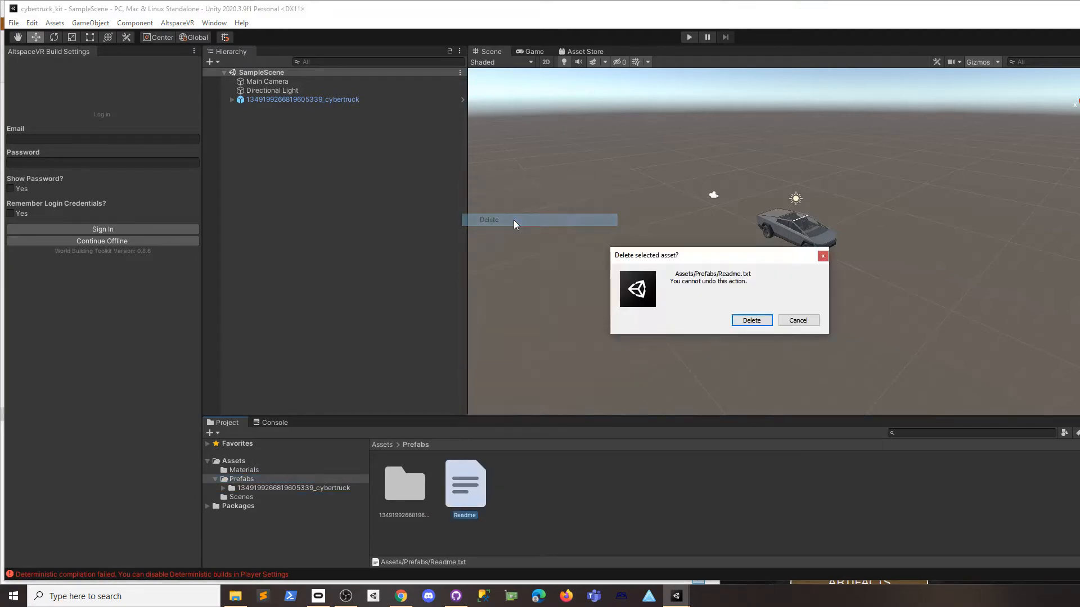
left_click(761, 320)
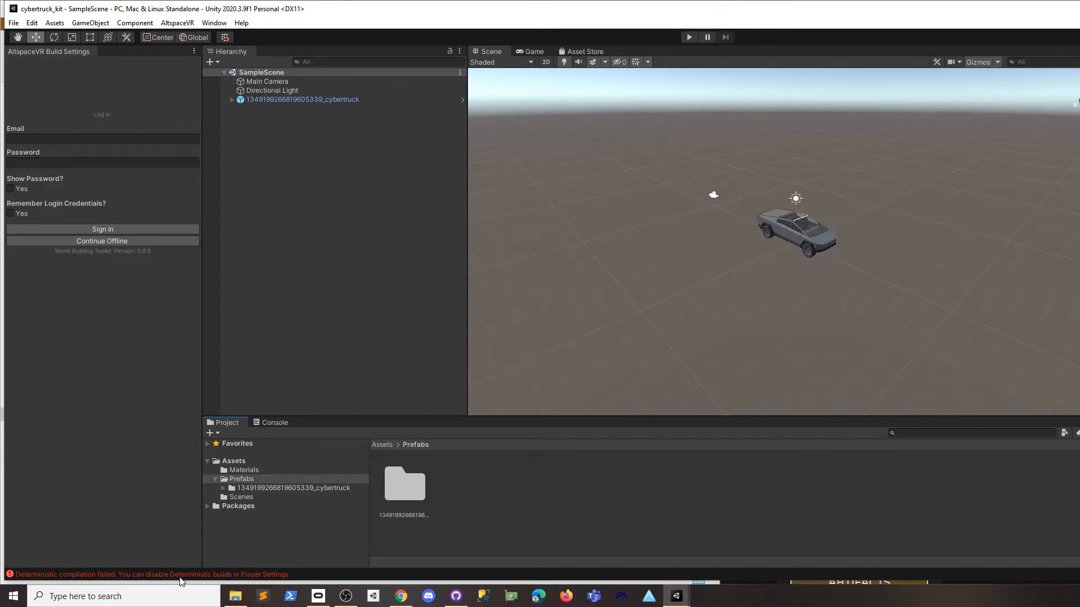
Clear the Console and read the CS8357 Deterministic compilation failed error.
left_click(165, 575)
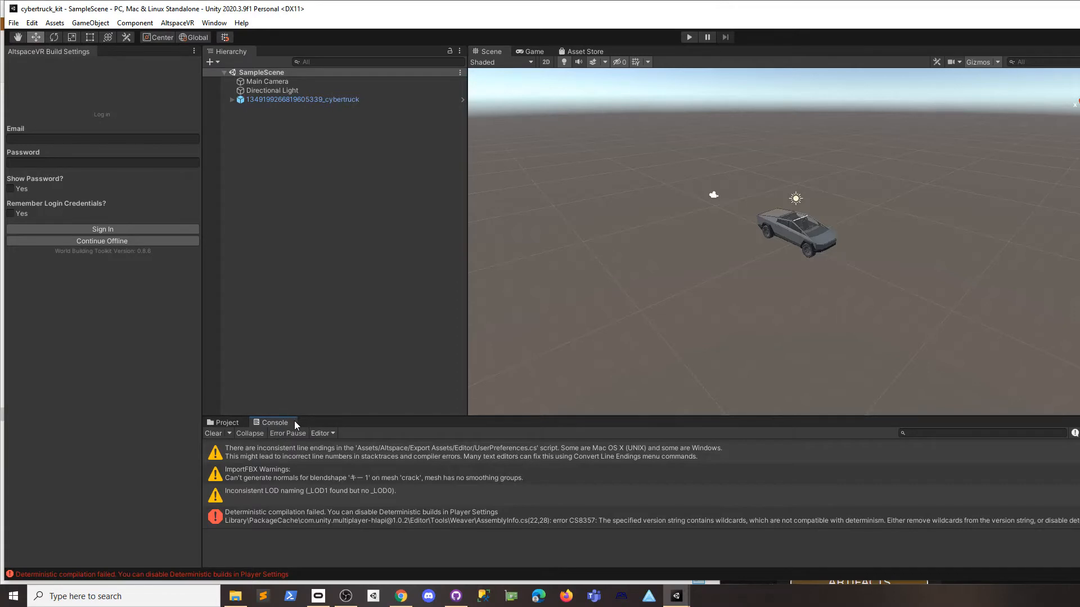
left_click(213, 433)
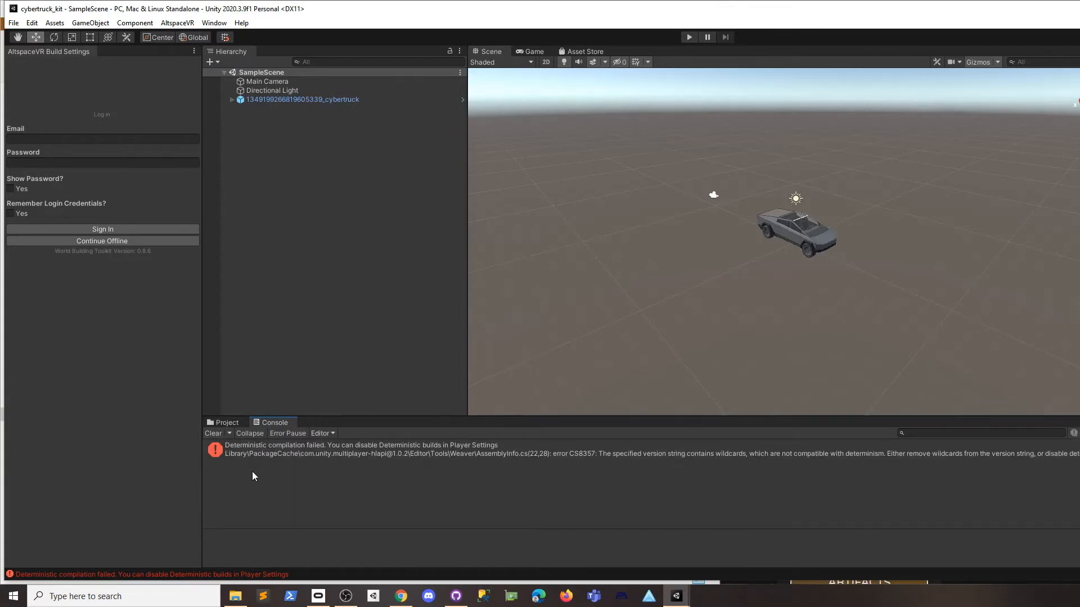
left_click(344, 457)
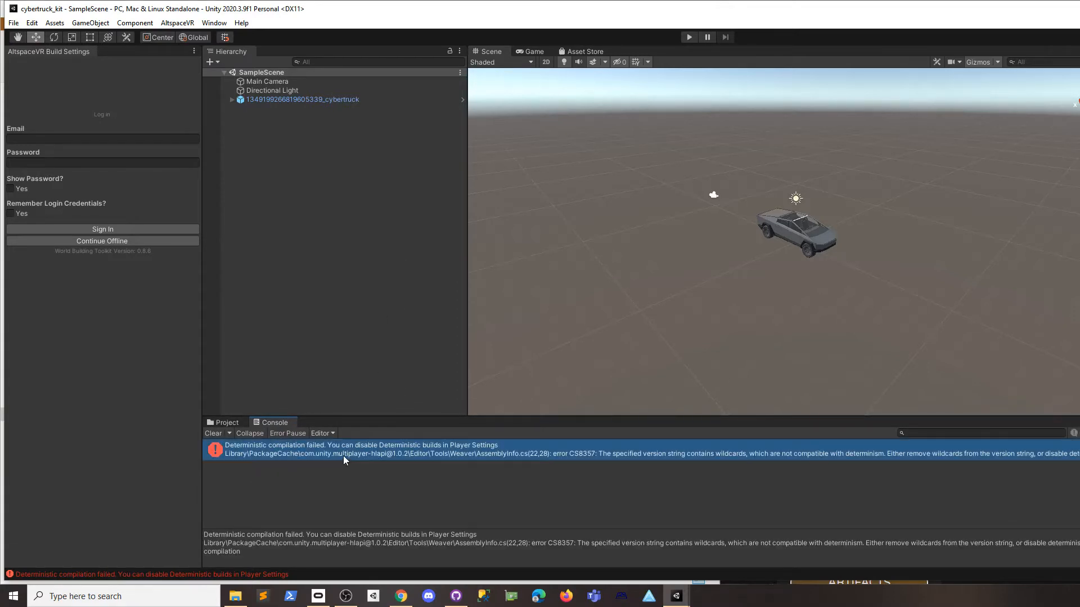
left_click(214, 23)
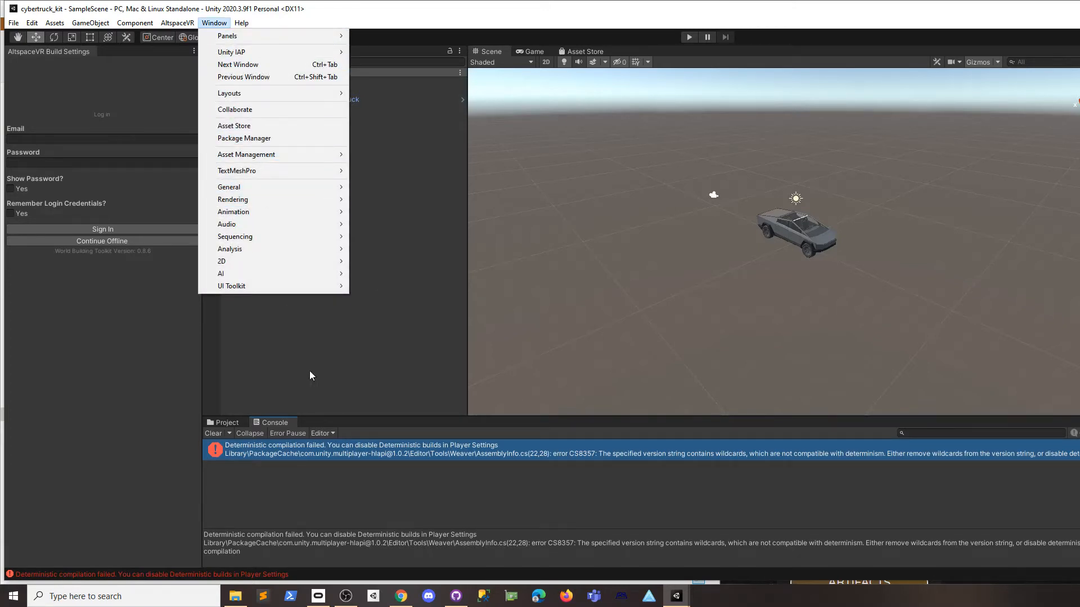
Remove the Multiplayer HLAPI package through Window > Package Manager.
left_click(353, 463)
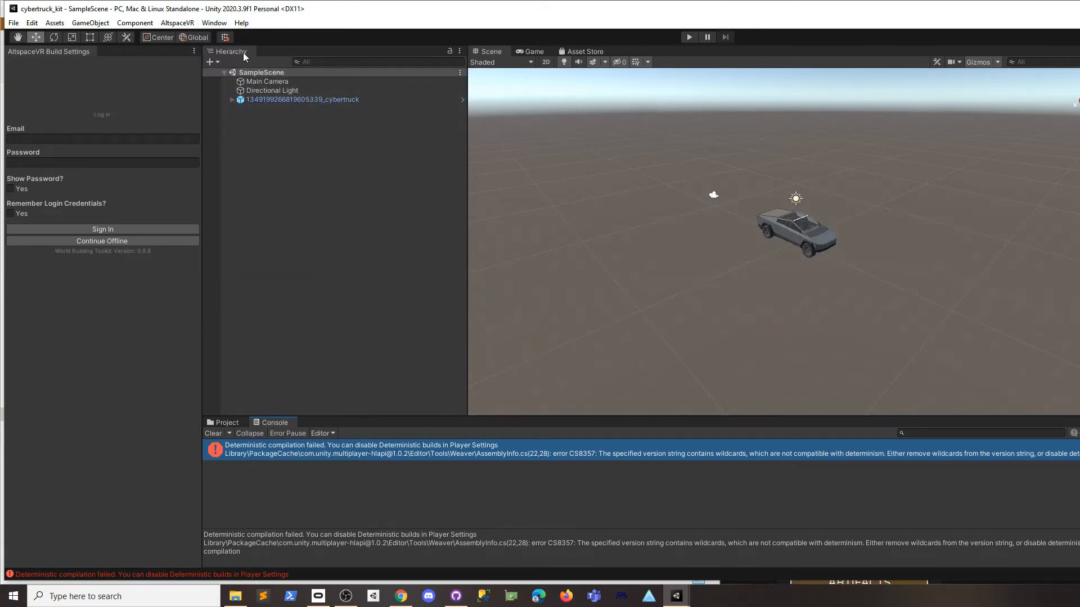
left_click(215, 24)
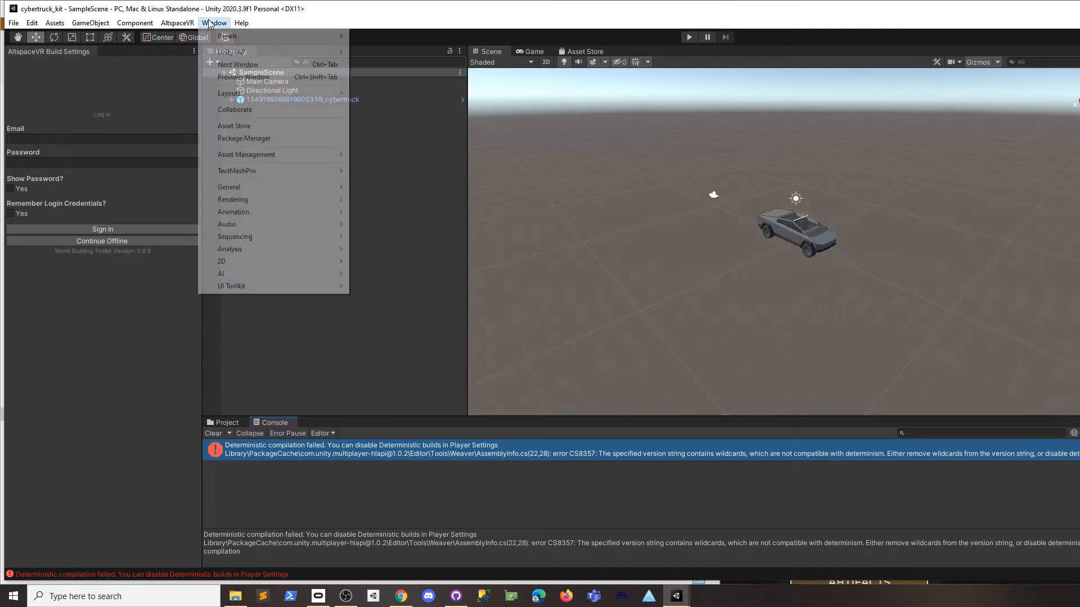
left_click(267, 138)
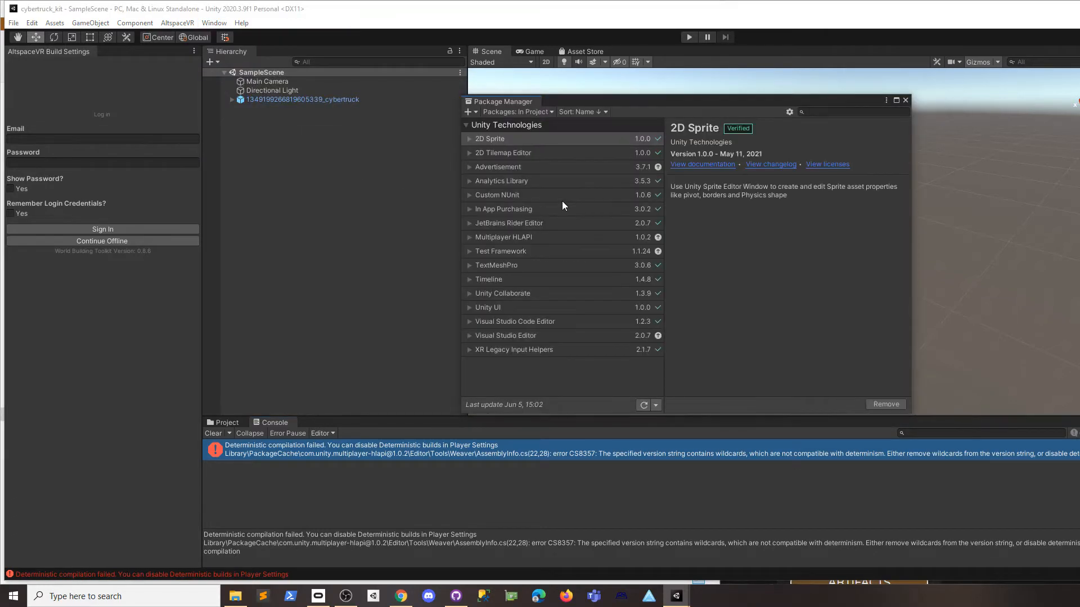
left_click(468, 237)
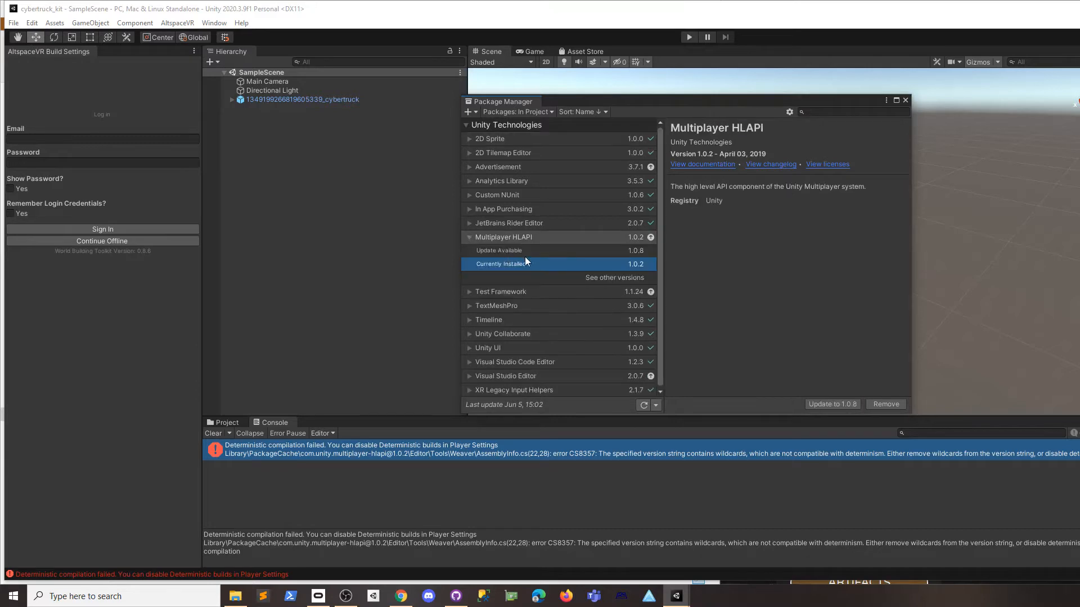
left_click(886, 405)
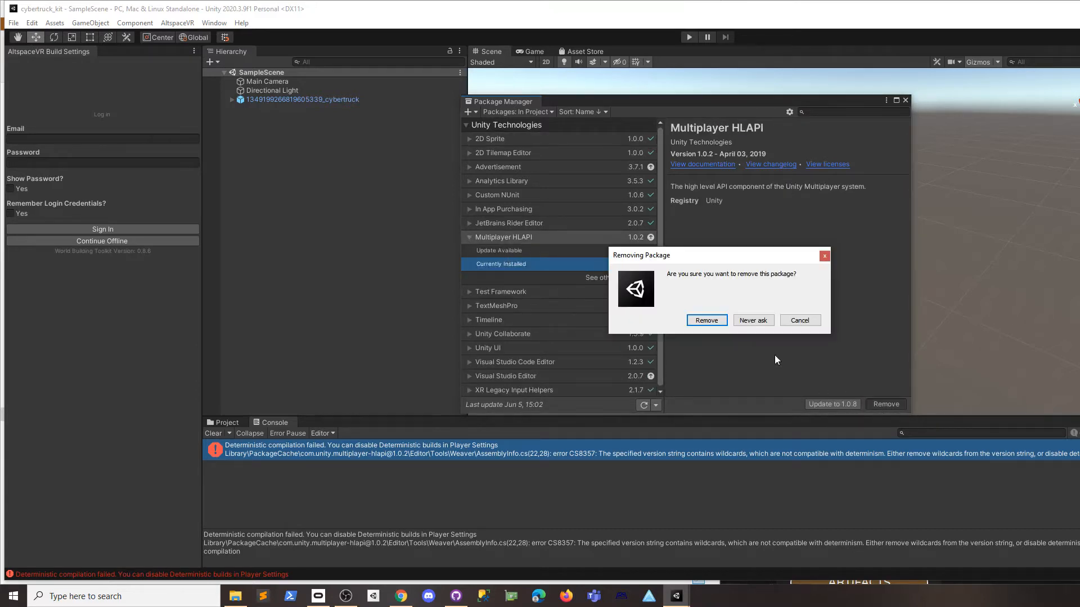
left_click(717, 318)
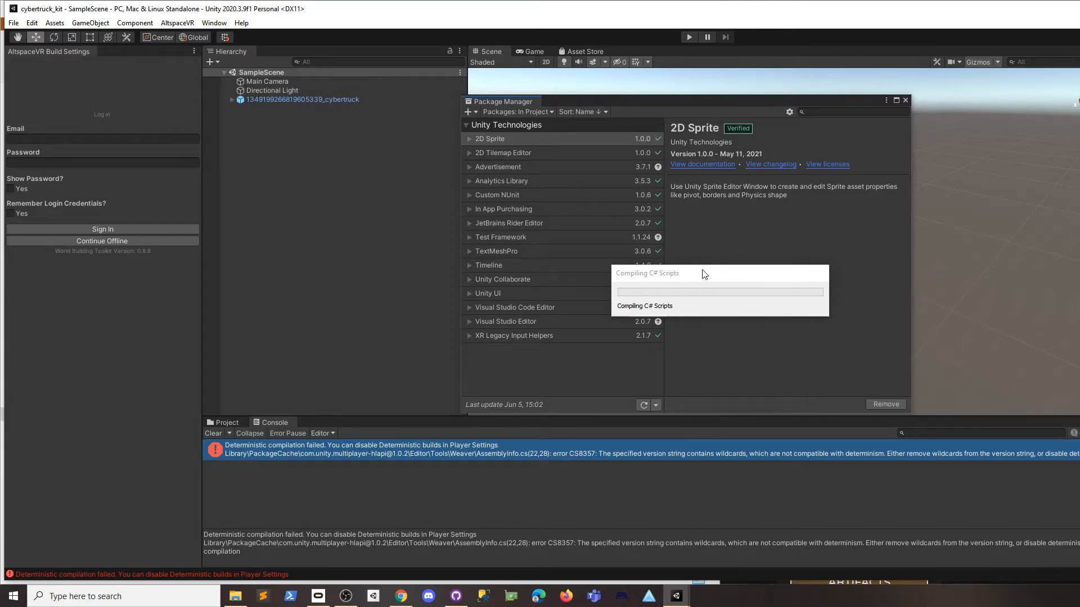
left_click(231, 422)
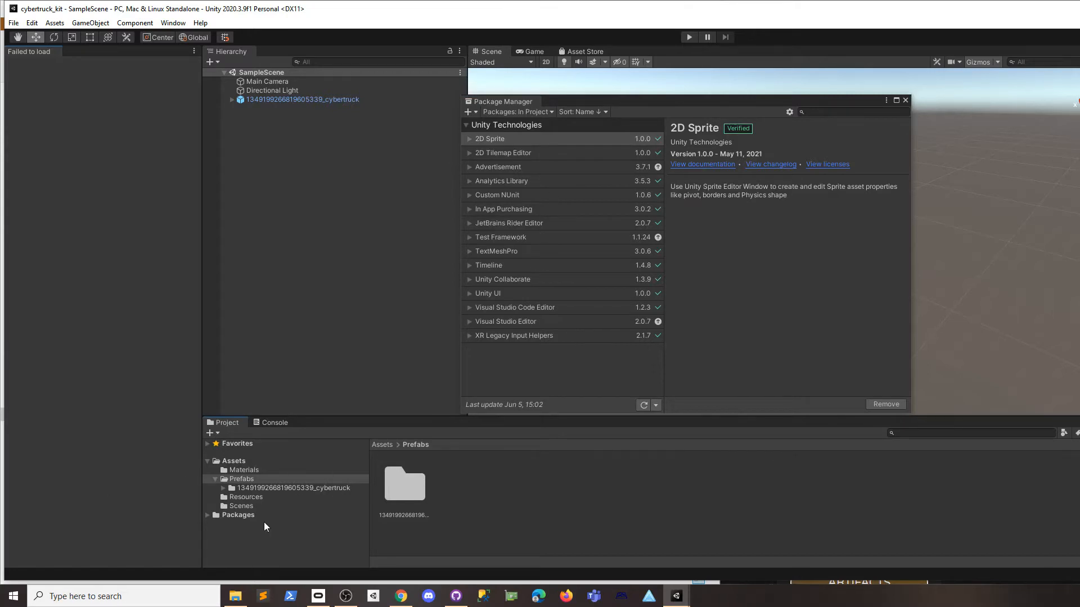
Close Package Manager, review Packages-Update.log changes, and reopen cybertruck_kit from Unity Hub.
left_click(905, 100)
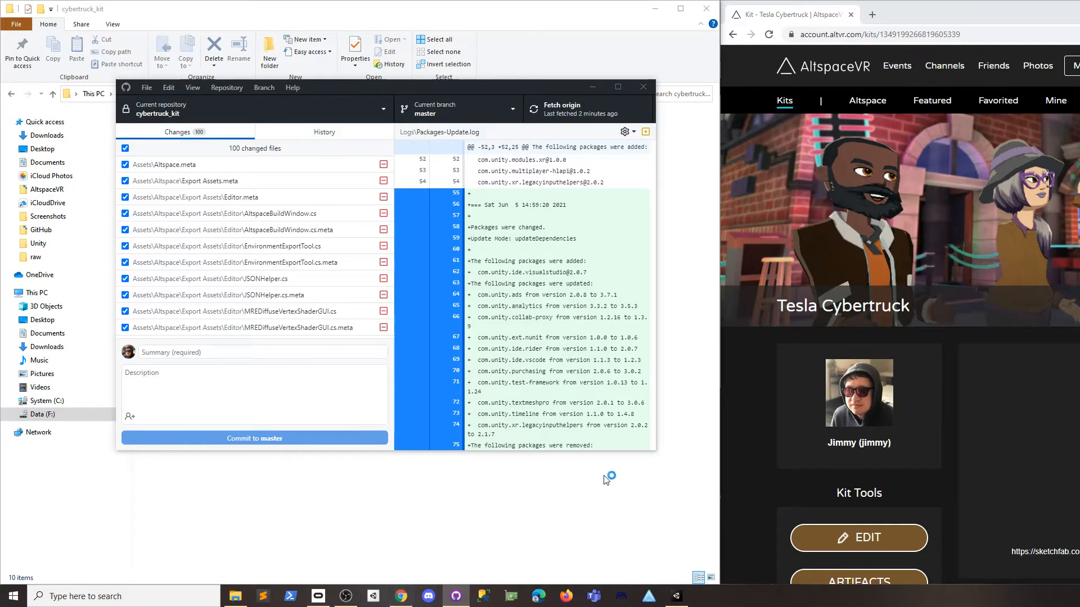
scroll(593, 306, "up", 15)
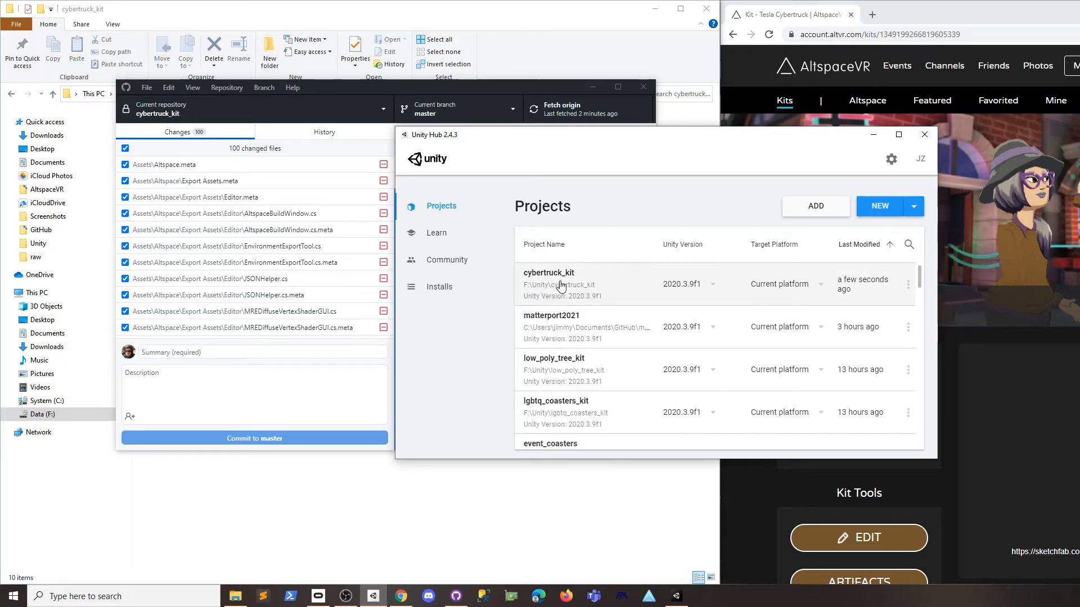
left_click(555, 282)
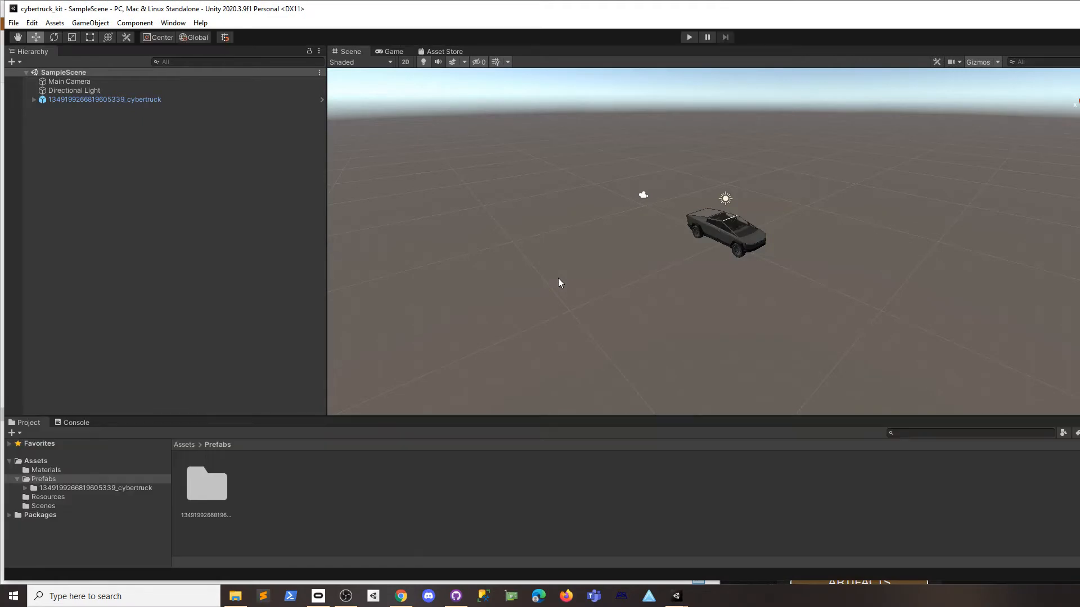
Show Unity's Console and place Mixed Reality Feature Tool beside the cybertruck scene.
left_click(76, 423)
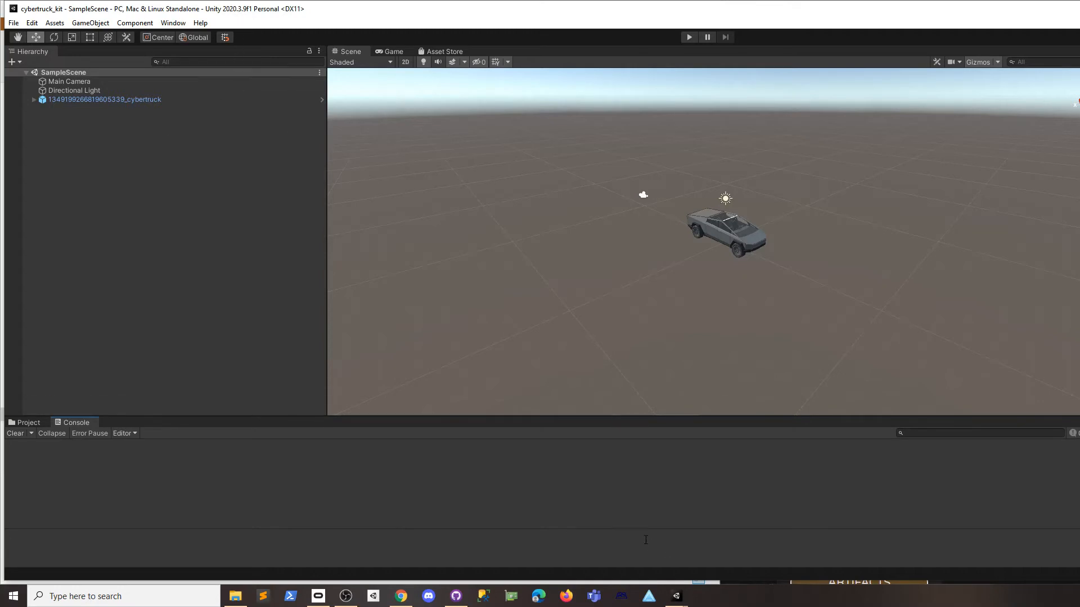
left_click(624, 598)
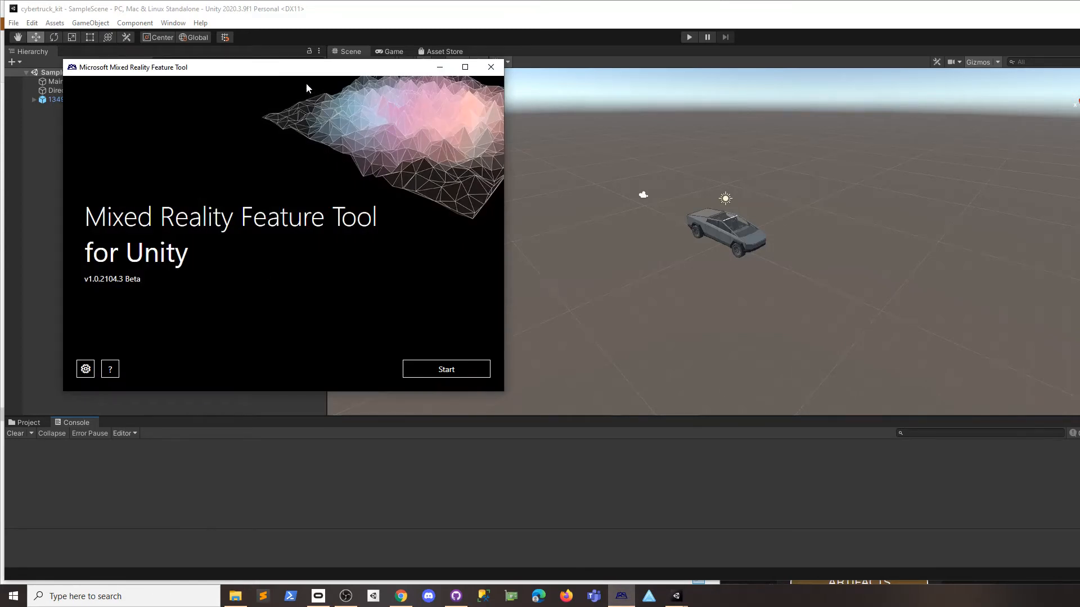
left_click_drag(292, 67, 417, 97)
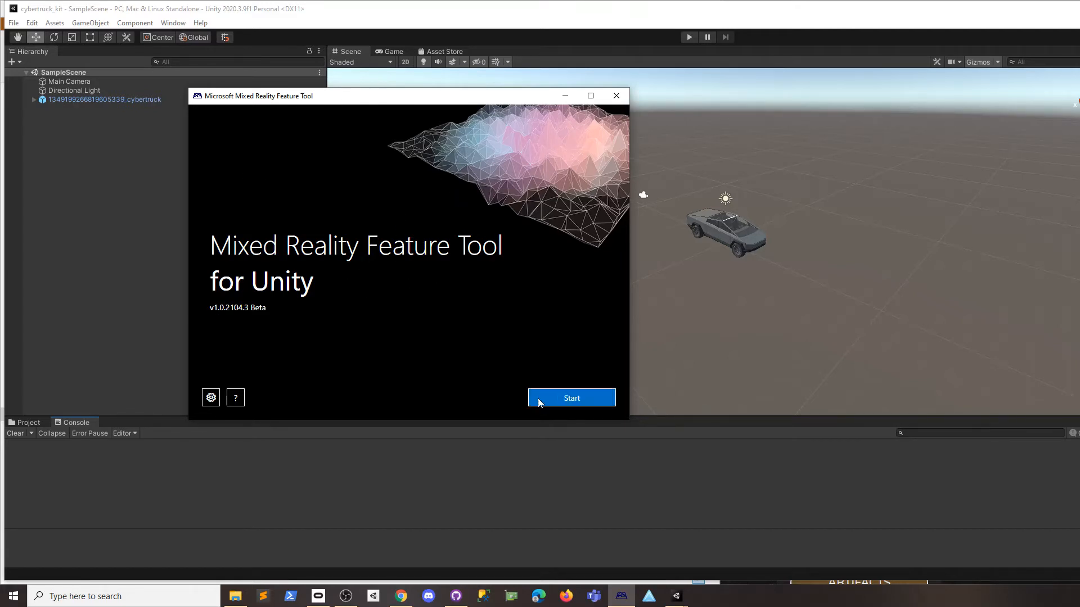
left_click_drag(409, 96, 411, 119)
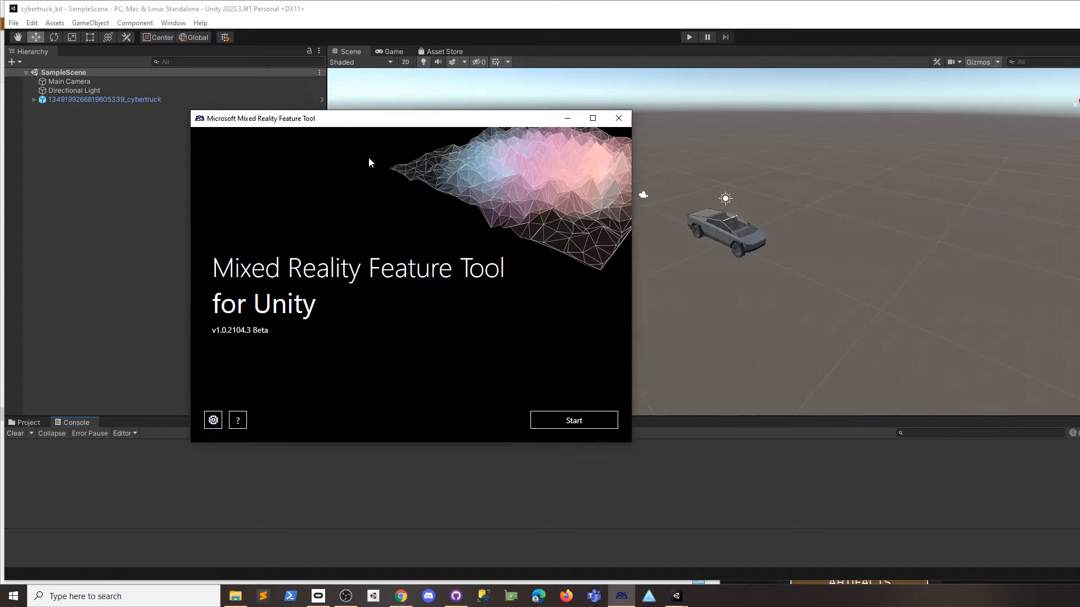
Set the feature tool's project path to F:\Unity\cybertruck_kit and list available features.
left_click(569, 422)
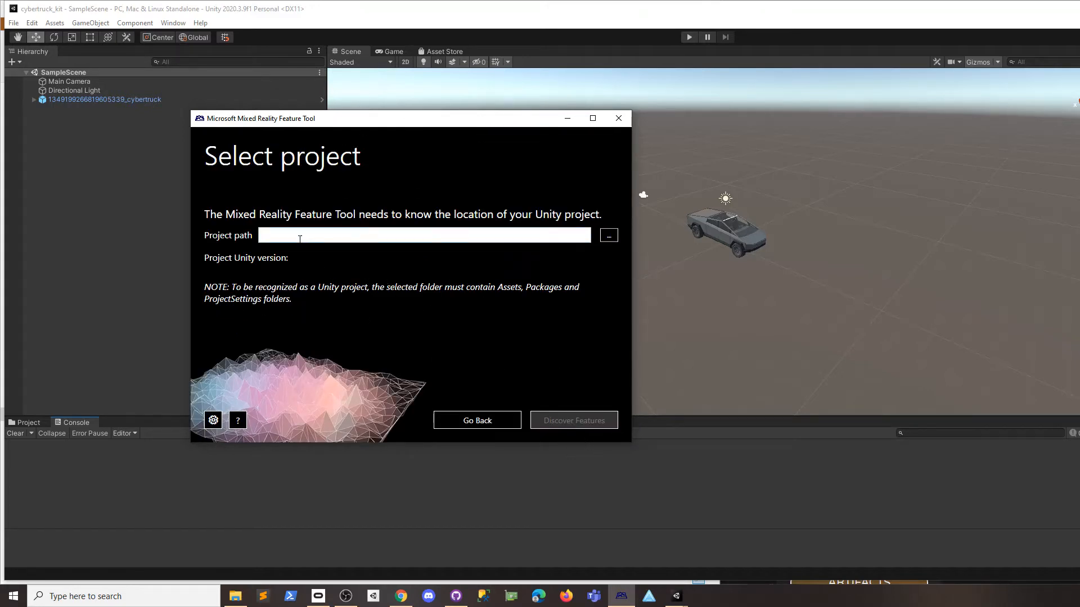
left_click(605, 237)
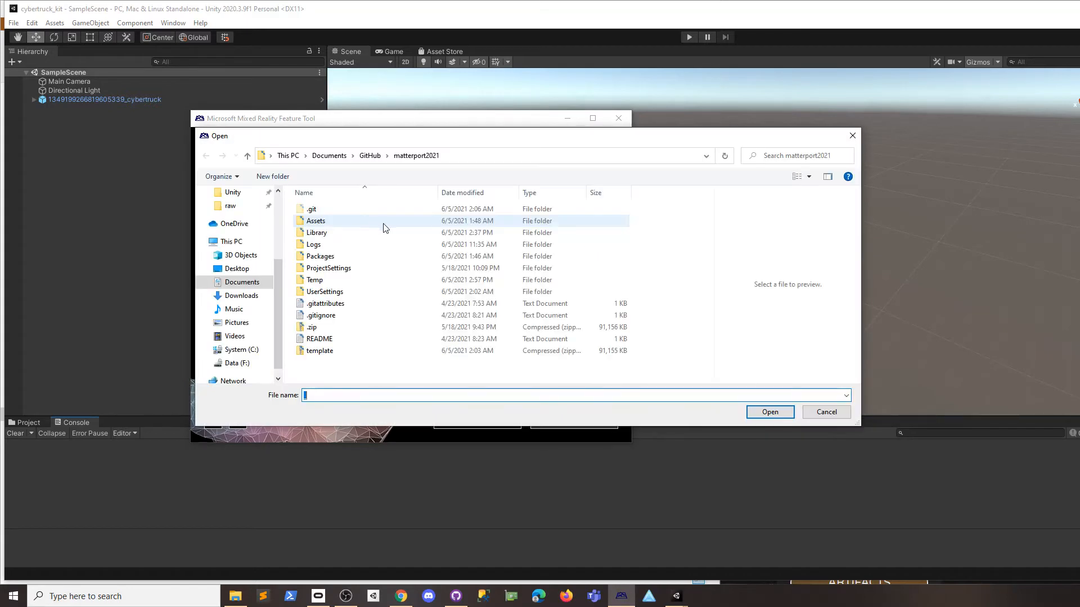
left_click_drag(470, 139, 433, 101)
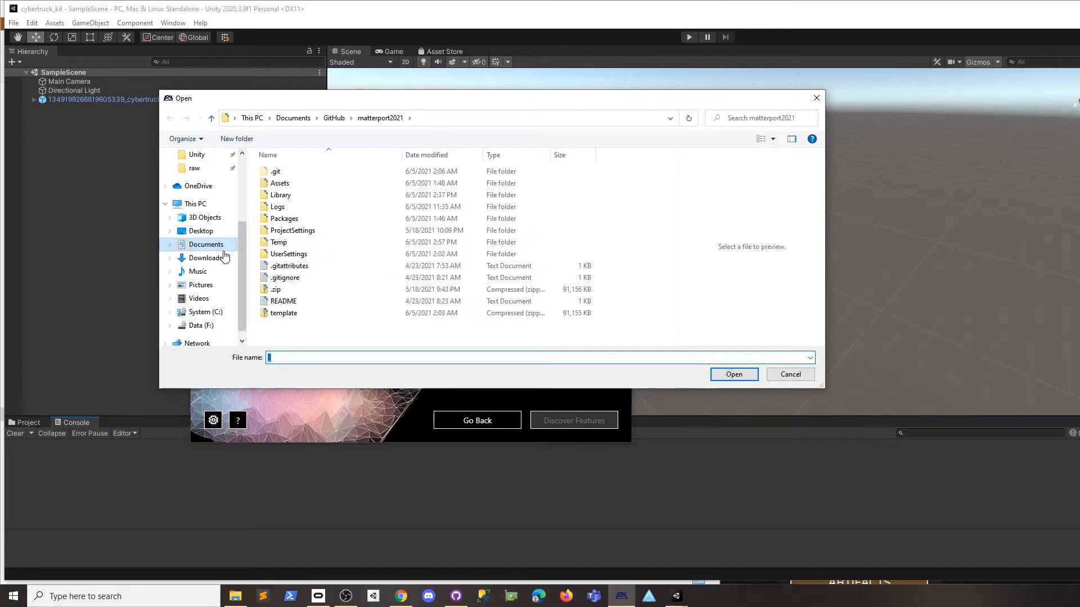
left_click(210, 326)
left_click(197, 155)
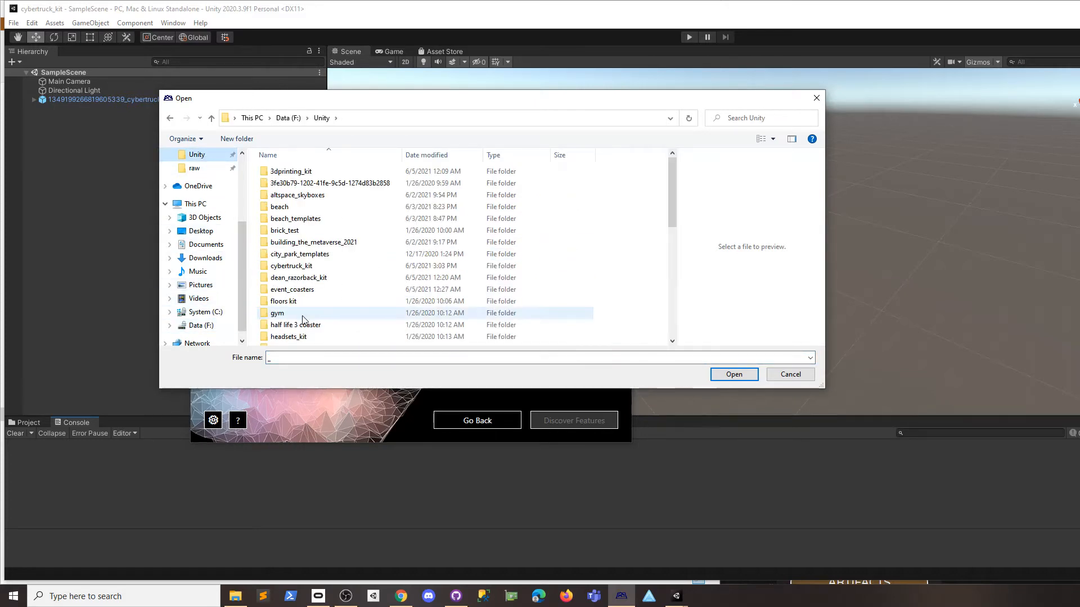
left_click(304, 265)
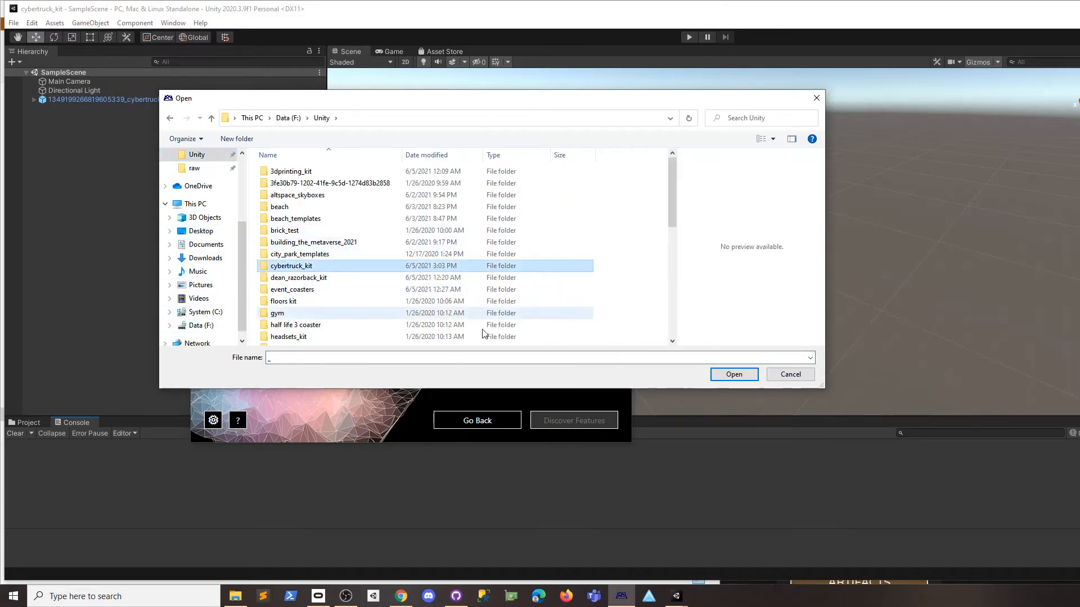
left_click(725, 375)
left_click(729, 375)
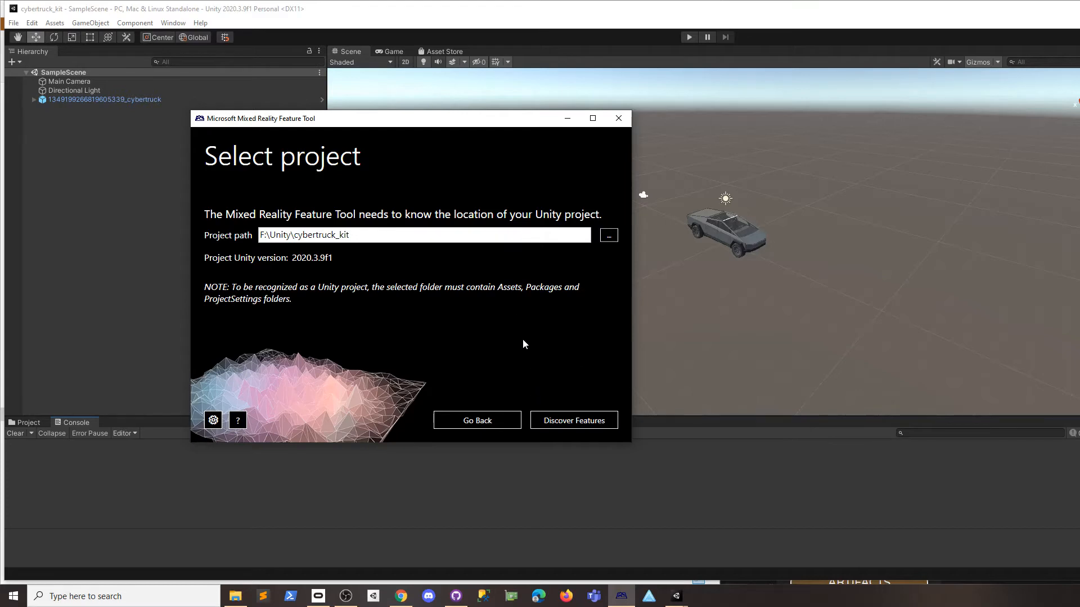
left_click(575, 421)
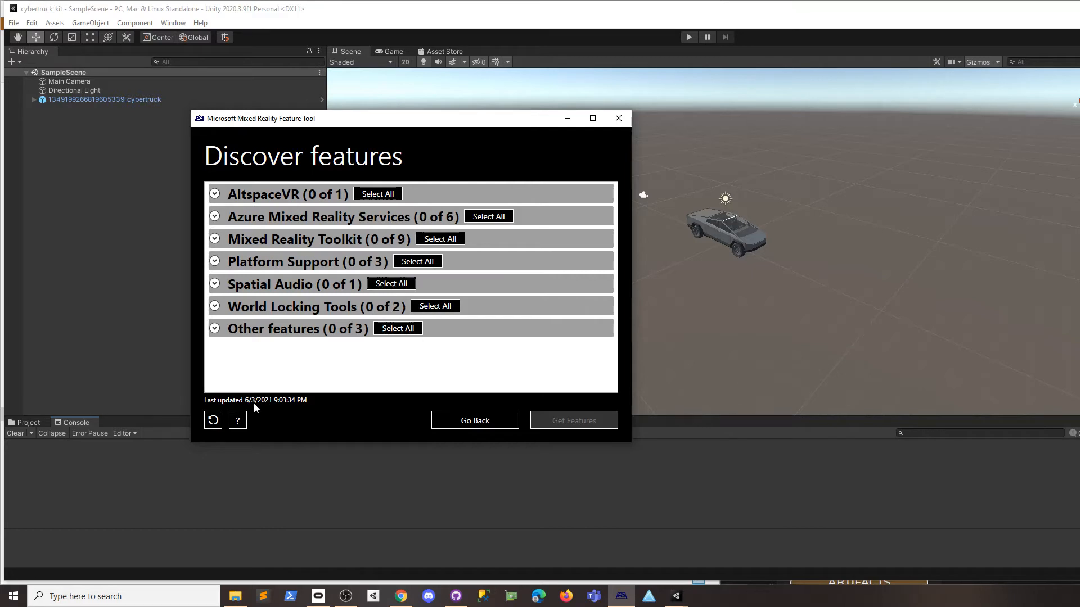
Refresh the feature catalog and import AltspaceVR Uploader 0.9.2 into cybertruck_kit.
left_click(213, 422)
left_click(217, 194)
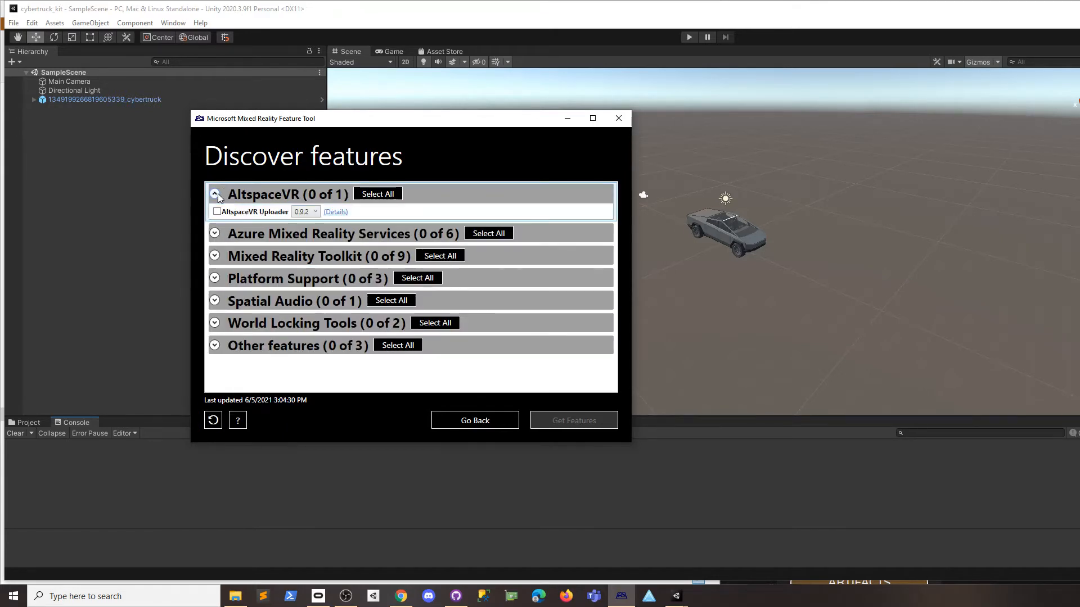
left_click(315, 212)
left_click(316, 224)
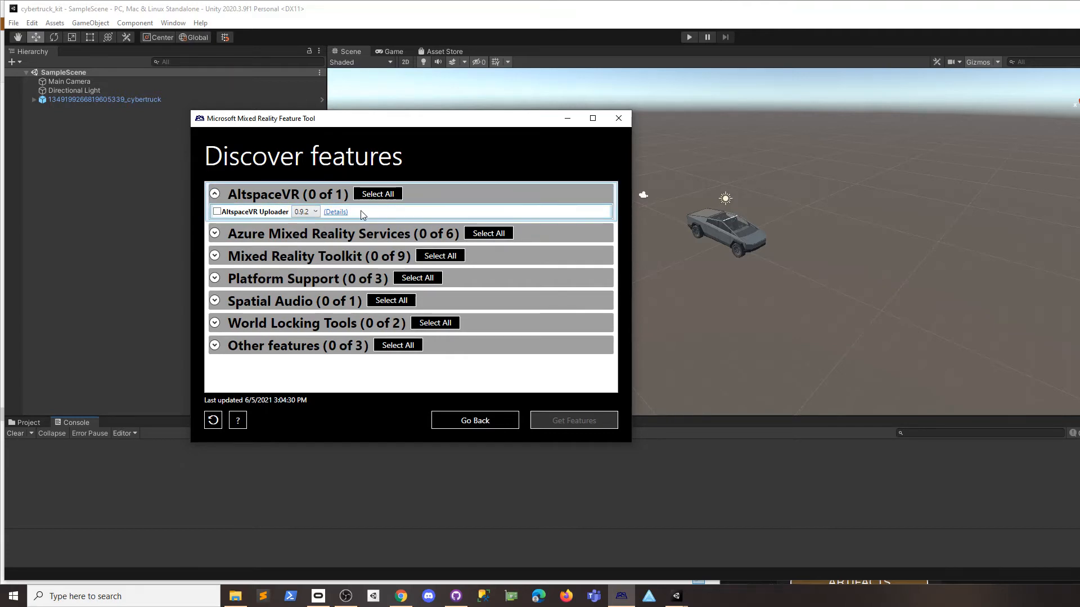
left_click(214, 193)
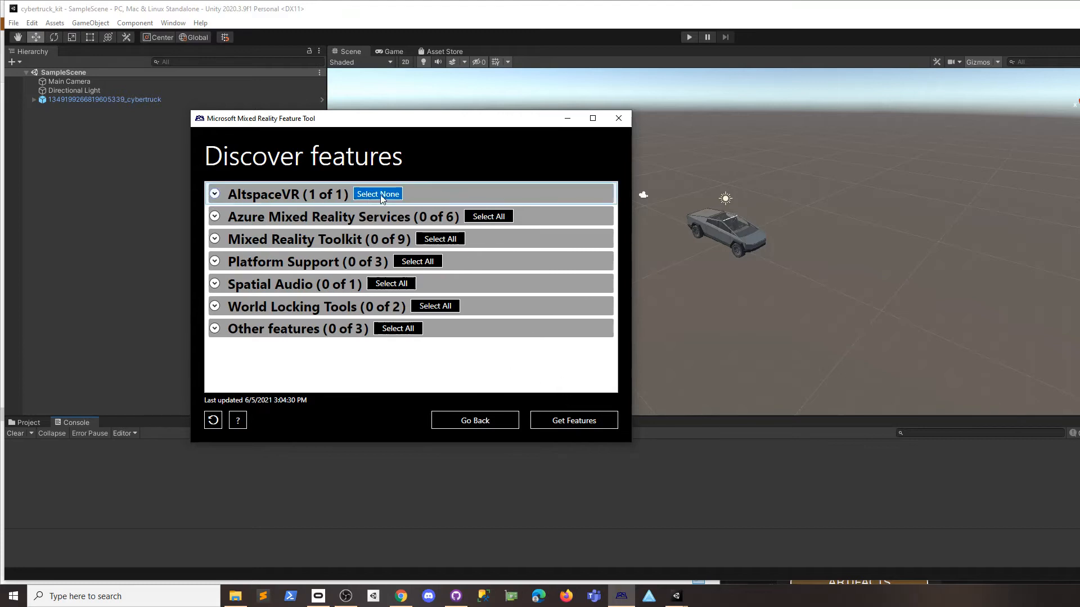
left_click(554, 420)
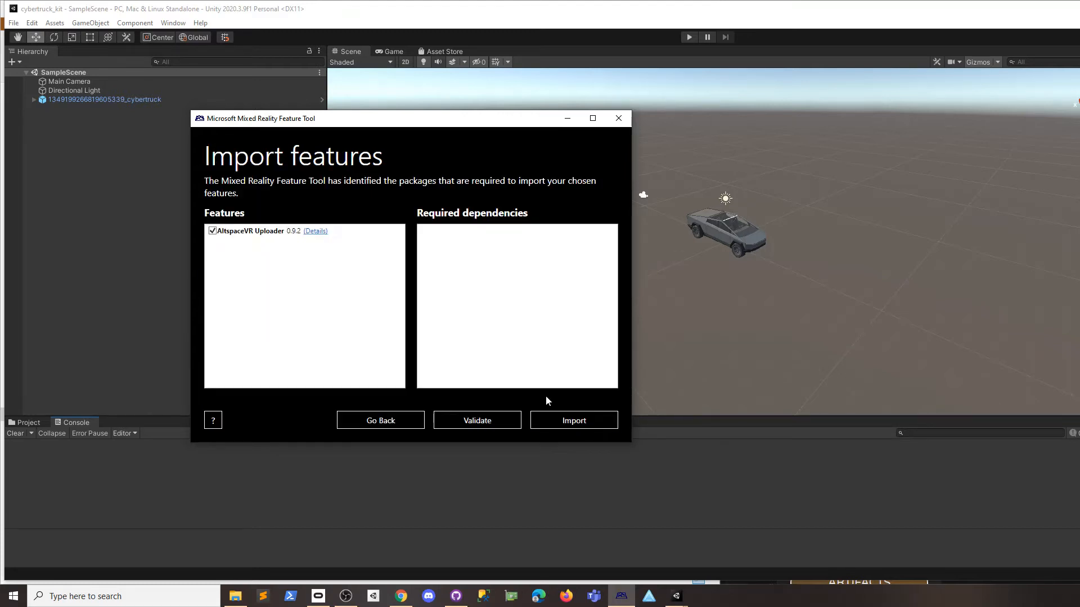
left_click(572, 427)
left_click(574, 427)
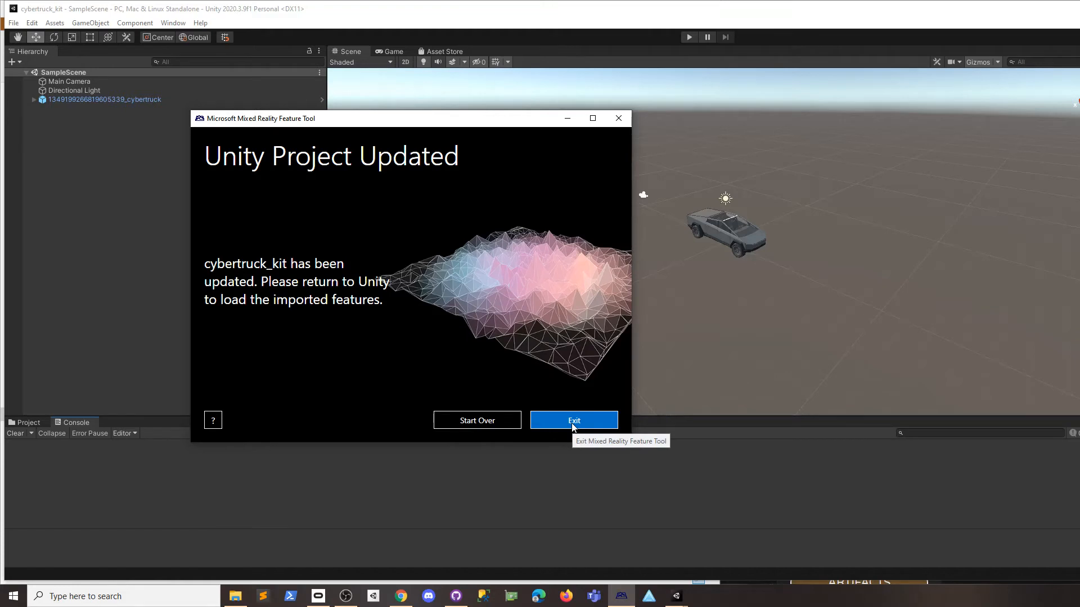
Open AltspaceVR Build Settings, dock it at the left, and inspect the NullReferenceException.
left_click(574, 422)
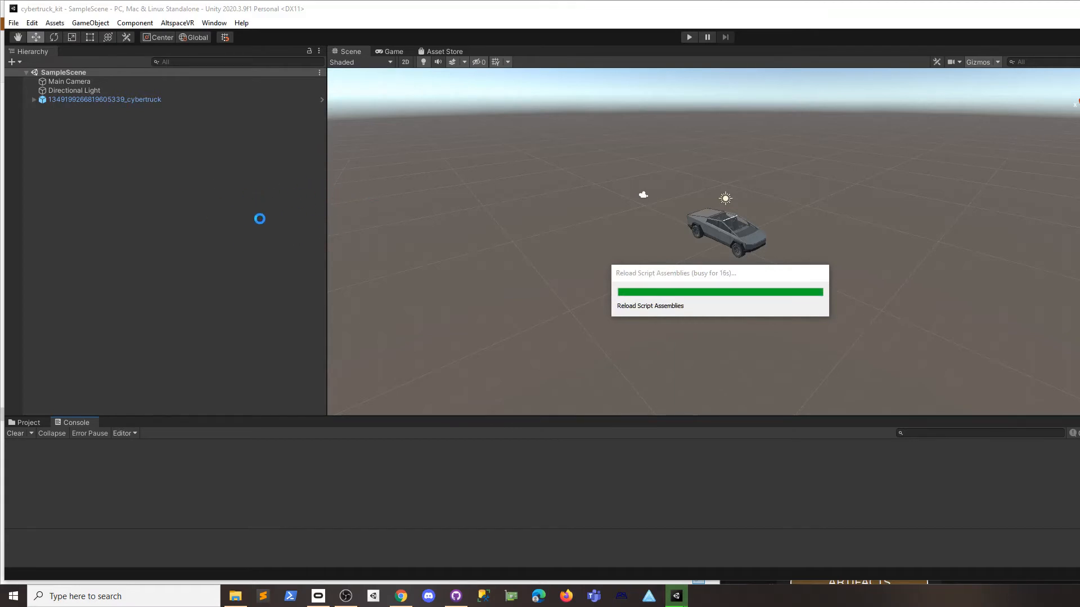
left_click(178, 22)
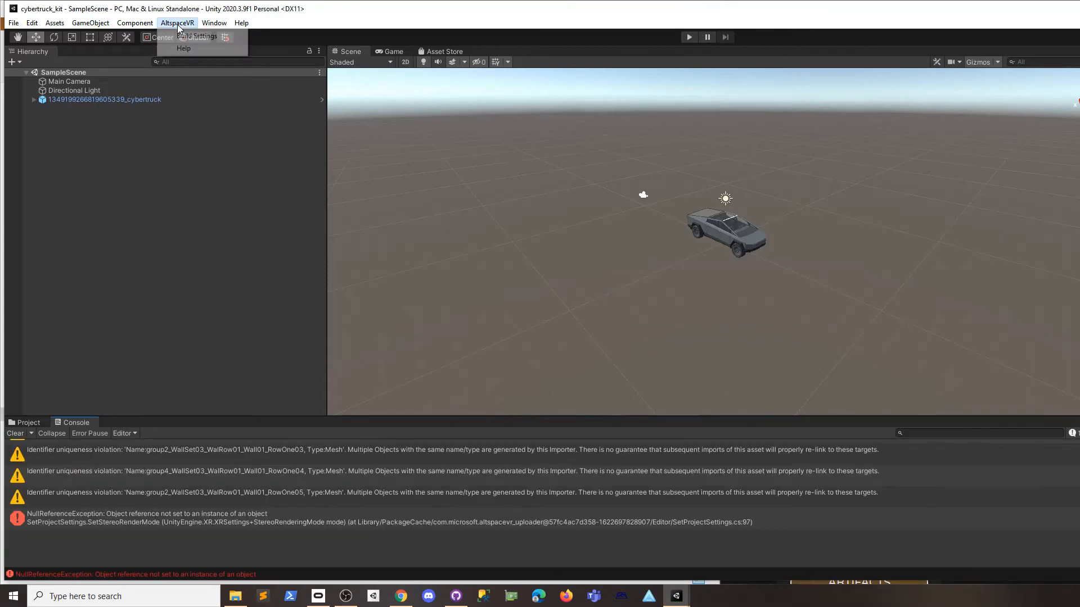
left_click(191, 36)
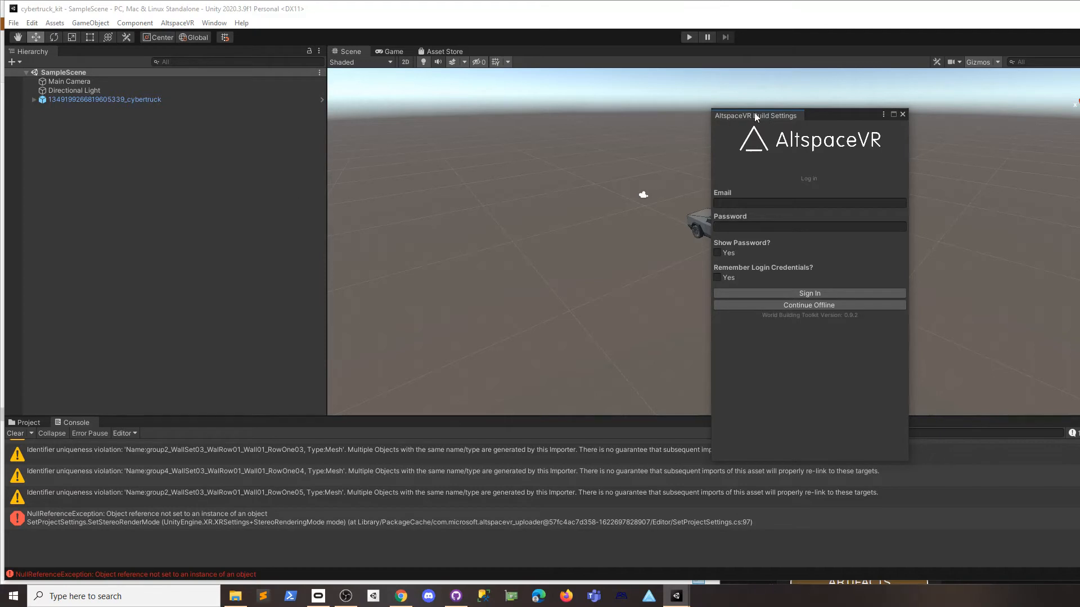
mouse_move(755, 116)
left_mouse_down()
mouse_move(19, 204)
mouse_move(82, 357)
left_mouse_up()
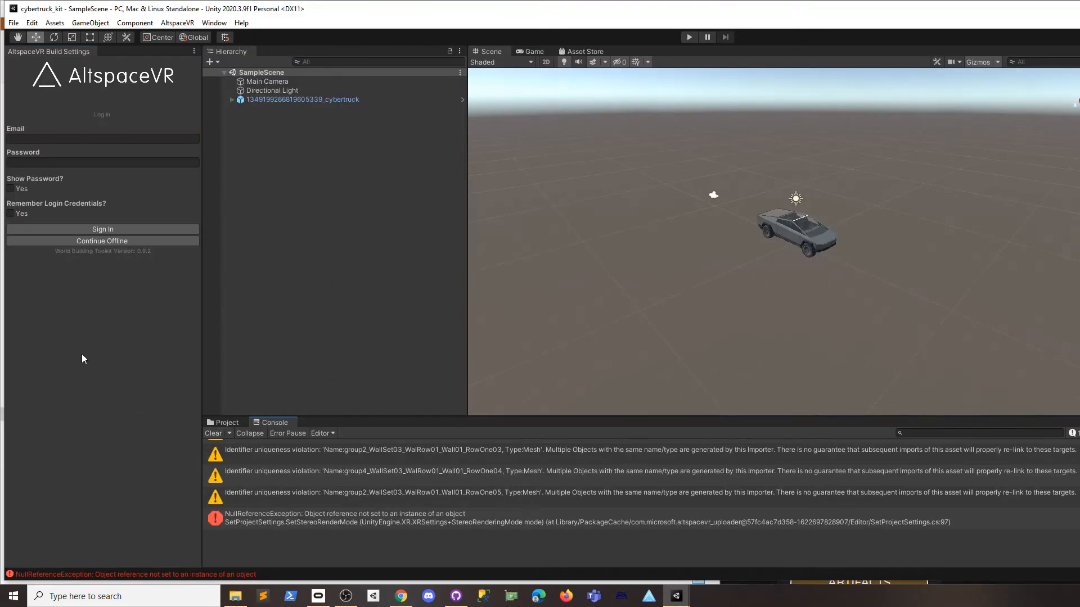
left_click(307, 523)
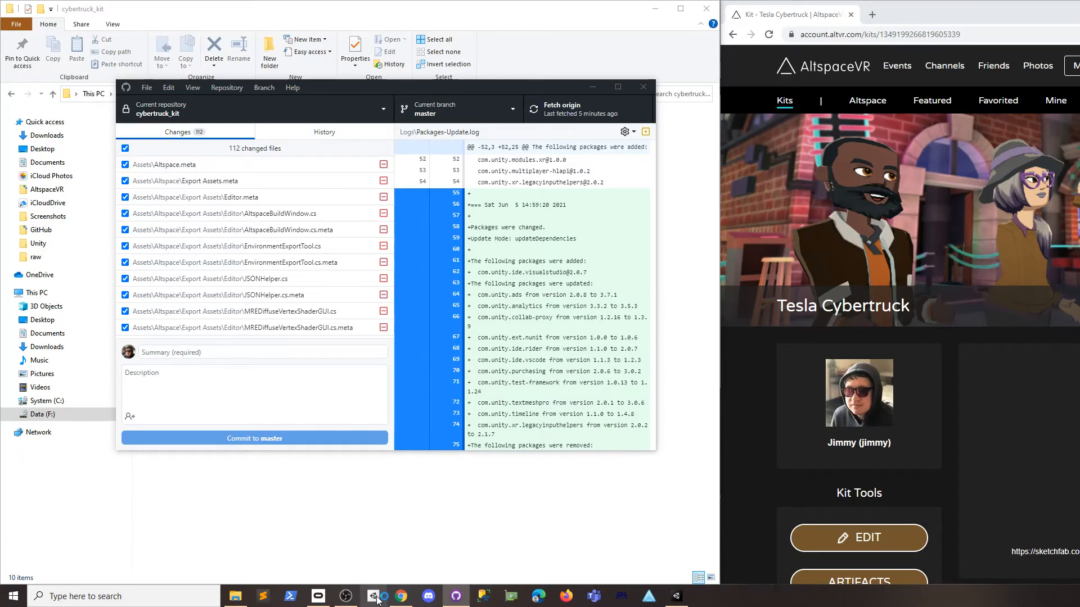
Reopen the cybertruck_kit project from Unity Hub.
left_click(377, 599)
left_click(566, 273)
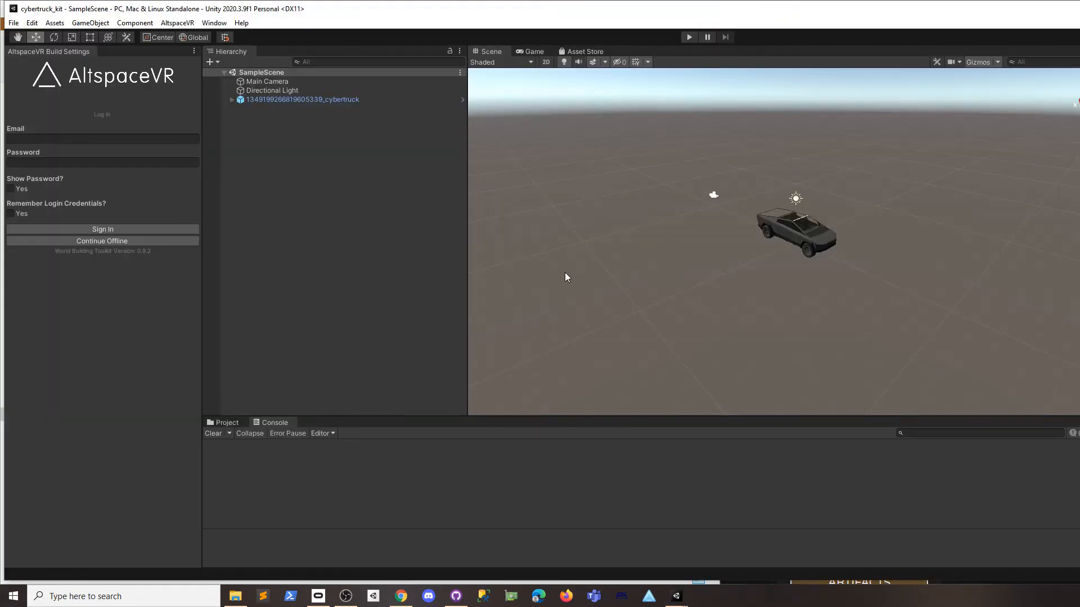
Sign in to the AltspaceVR uploader with the account e-mail and password.
left_click(226, 422)
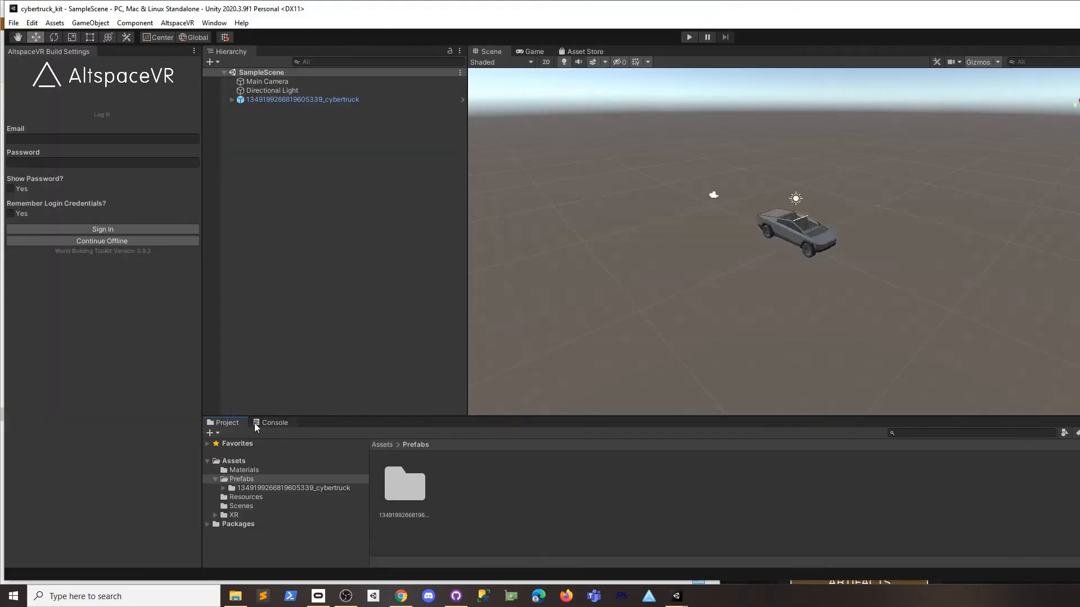
left_click(265, 425)
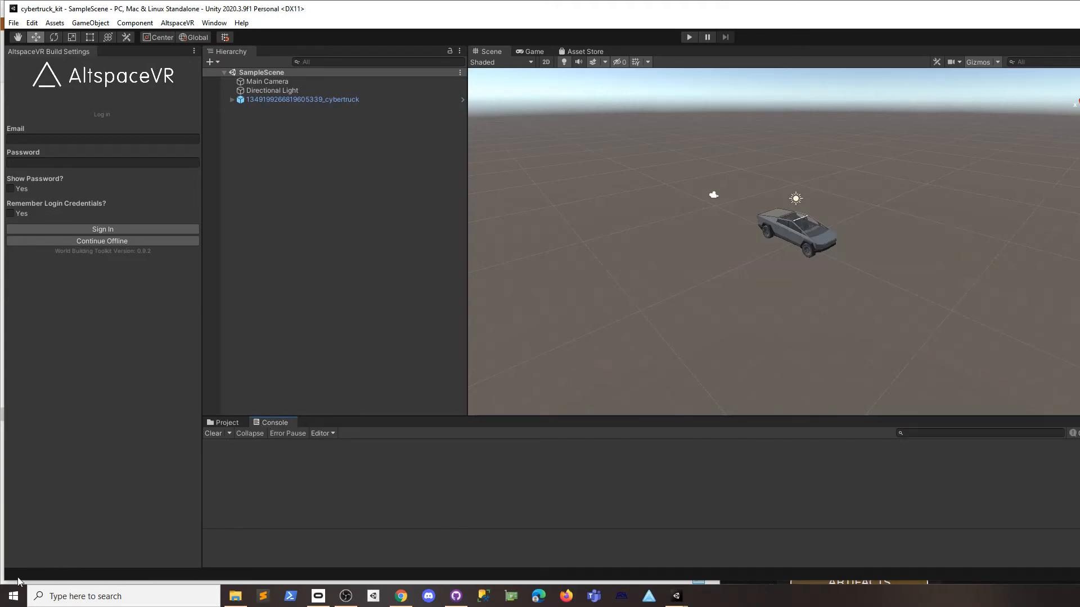
left_click(60, 139)
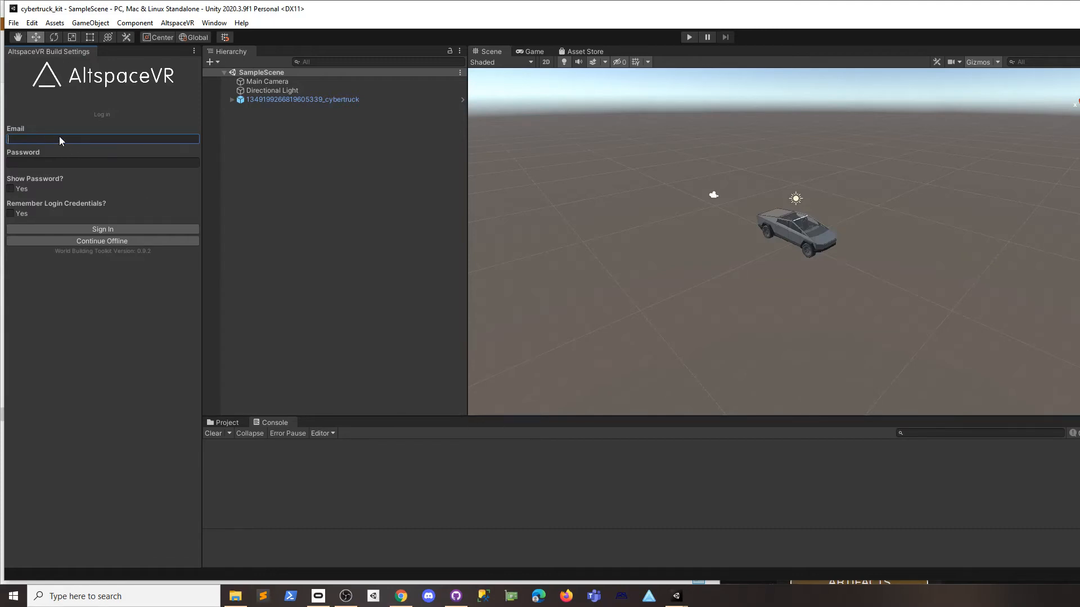
key("Tab")
type("***********")
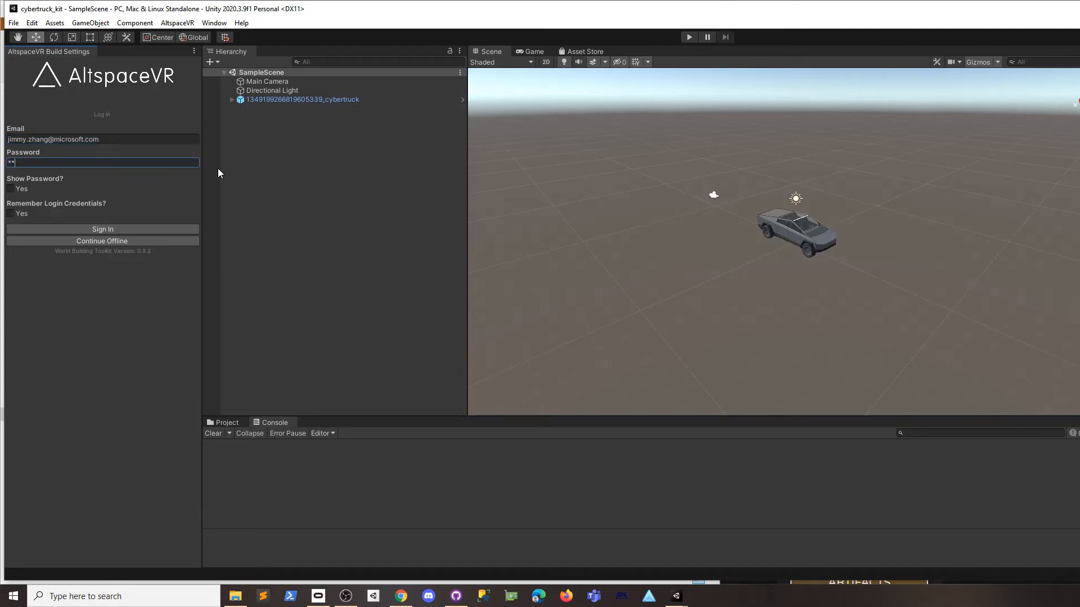
type("*")
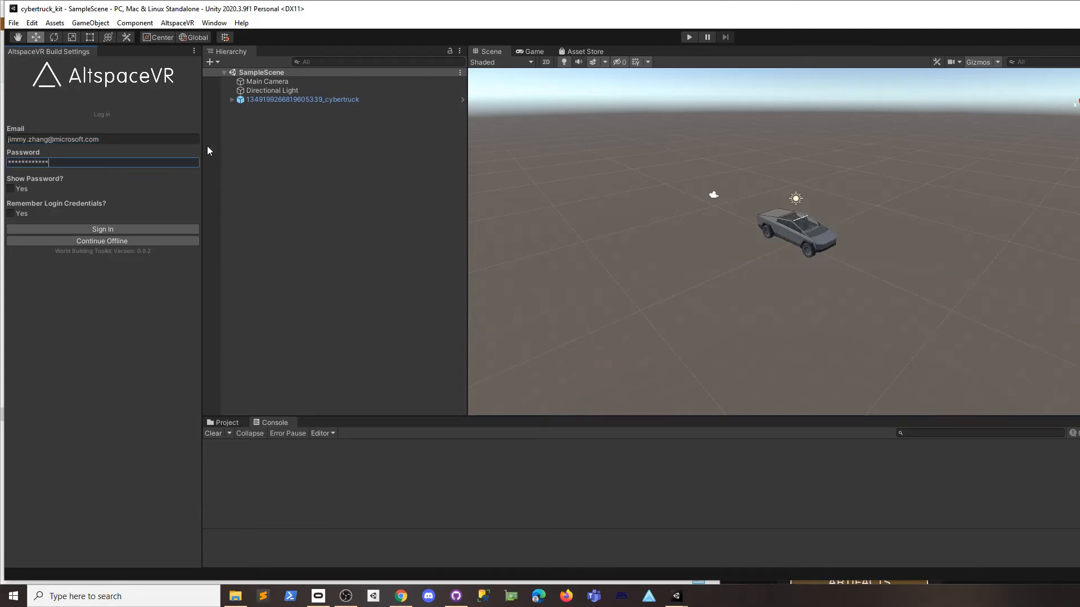
left_click(109, 230)
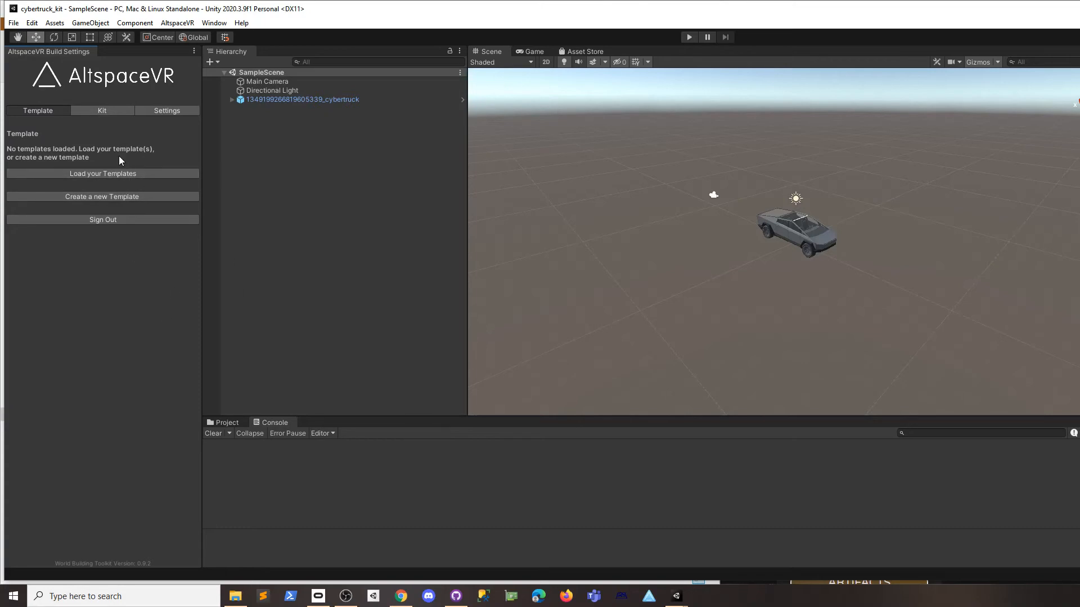
Switch to the Kit section and load the account's existing AltspaceVR kits.
left_click(102, 111)
left_click(56, 111)
left_click(110, 112)
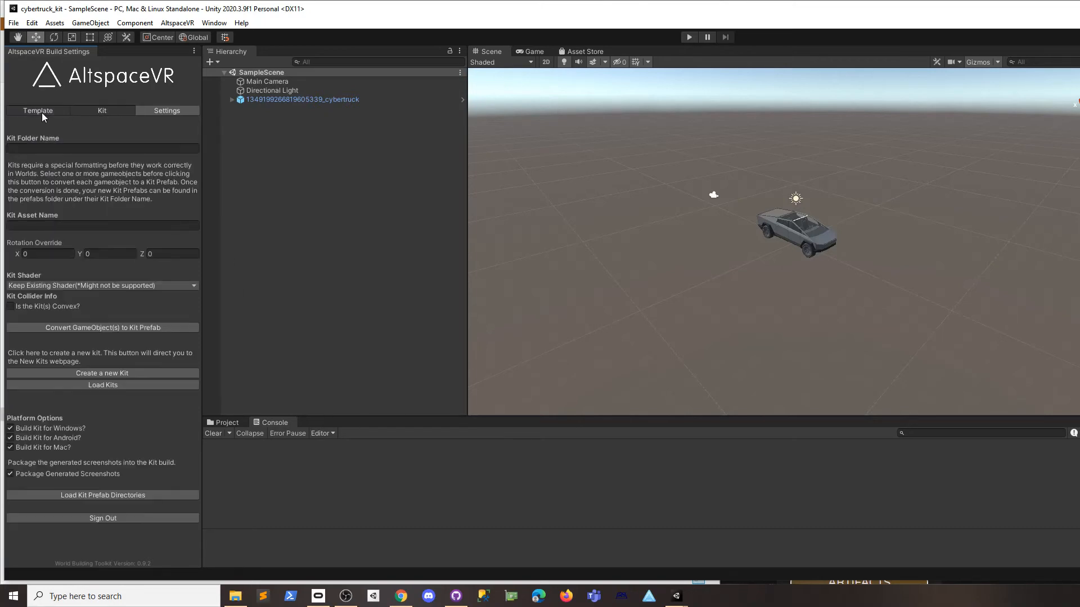
left_click(42, 112)
left_click(94, 111)
left_click(42, 111)
left_click(101, 109)
left_click(51, 111)
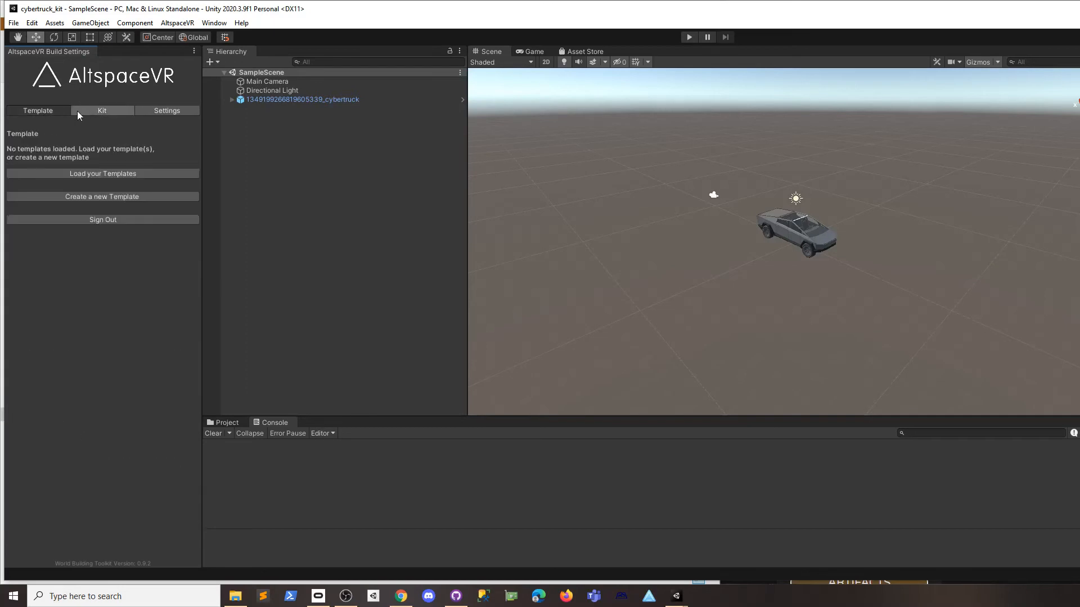
left_click(88, 111)
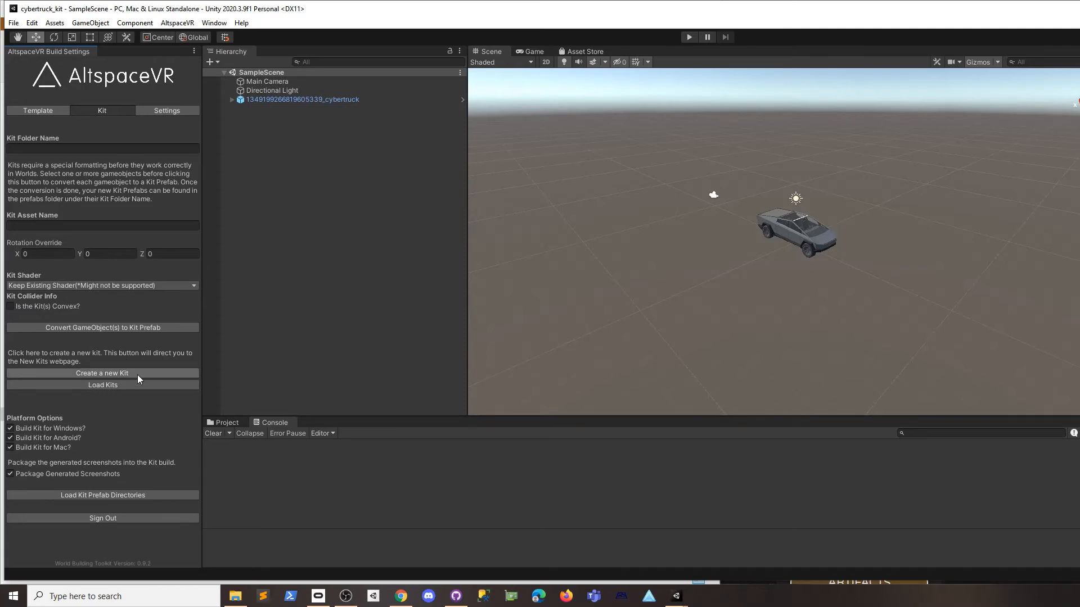
left_click(107, 384)
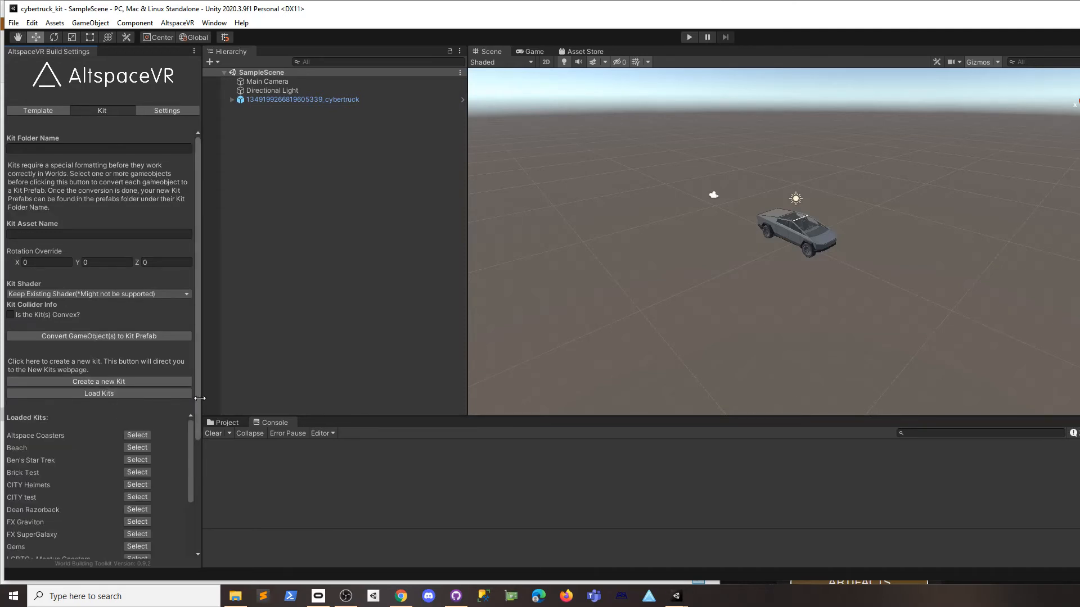
left_click_drag(196, 395, 193, 497)
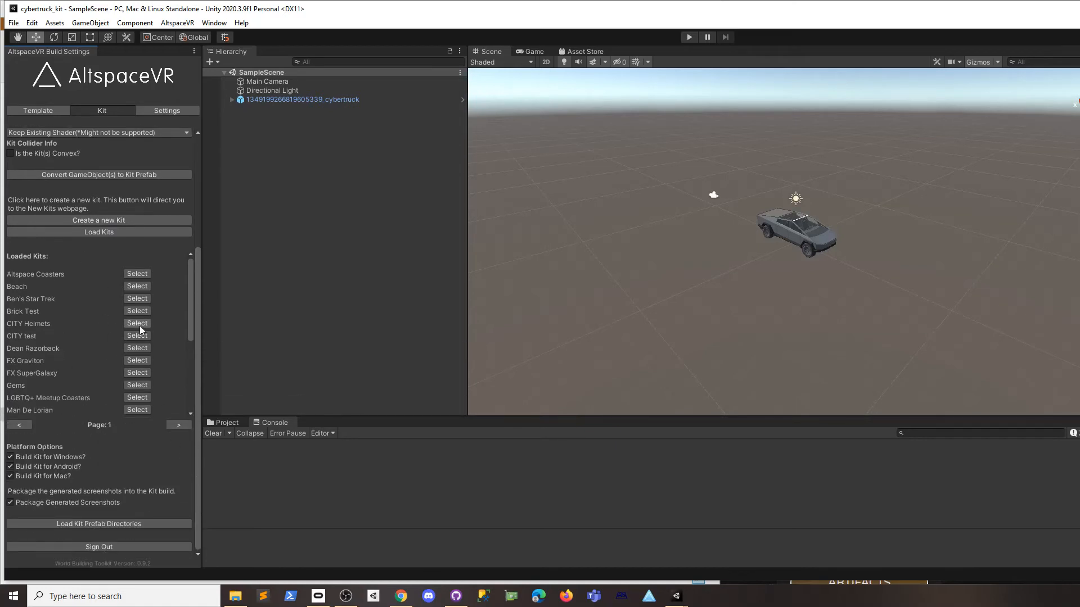
mouse_move(192, 304)
left_mouse_down()
mouse_move(194, 353)
mouse_move(188, 287)
left_mouse_up()
Check the Tesla Cybertruck kit page, load the kit prefab directories, and widen the panel.
left_click(409, 601)
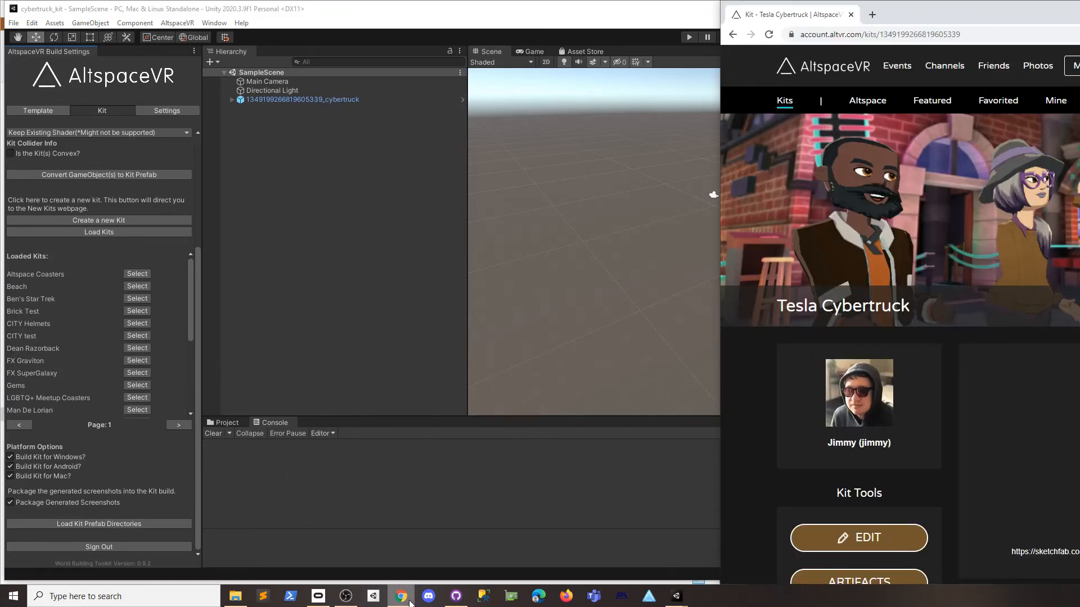
left_click_drag(191, 337, 208, 405)
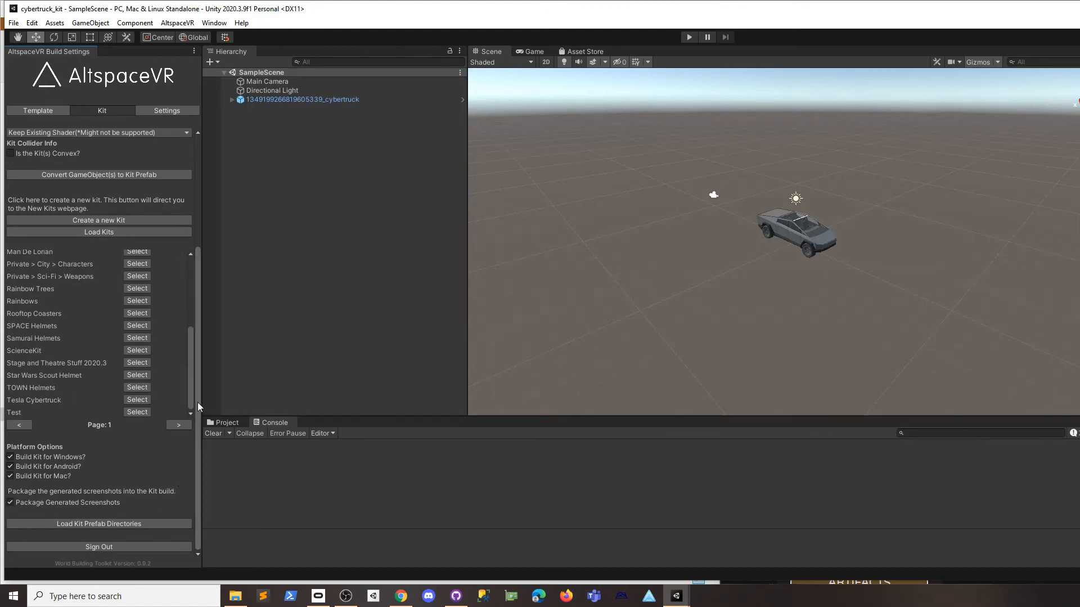
left_click(144, 523)
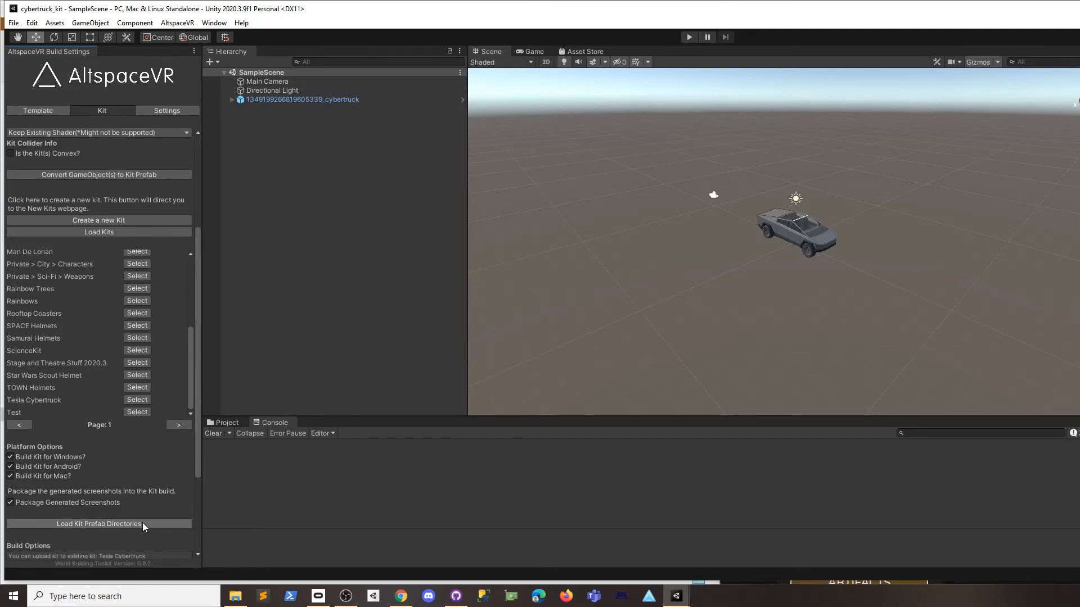
left_click_drag(199, 478, 399, 478)
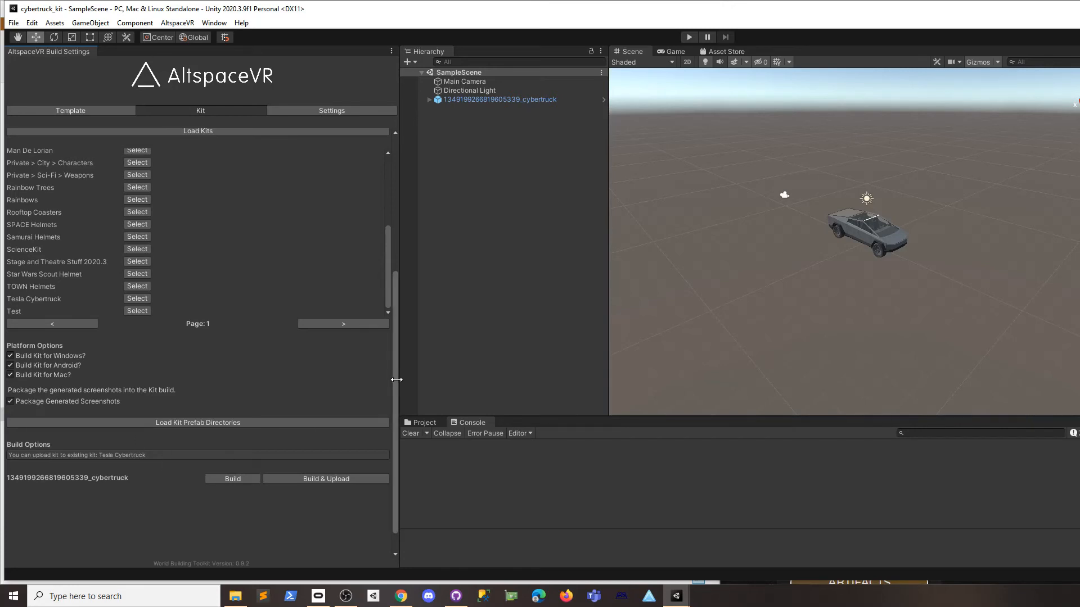
left_click_drag(395, 386, 201, 433)
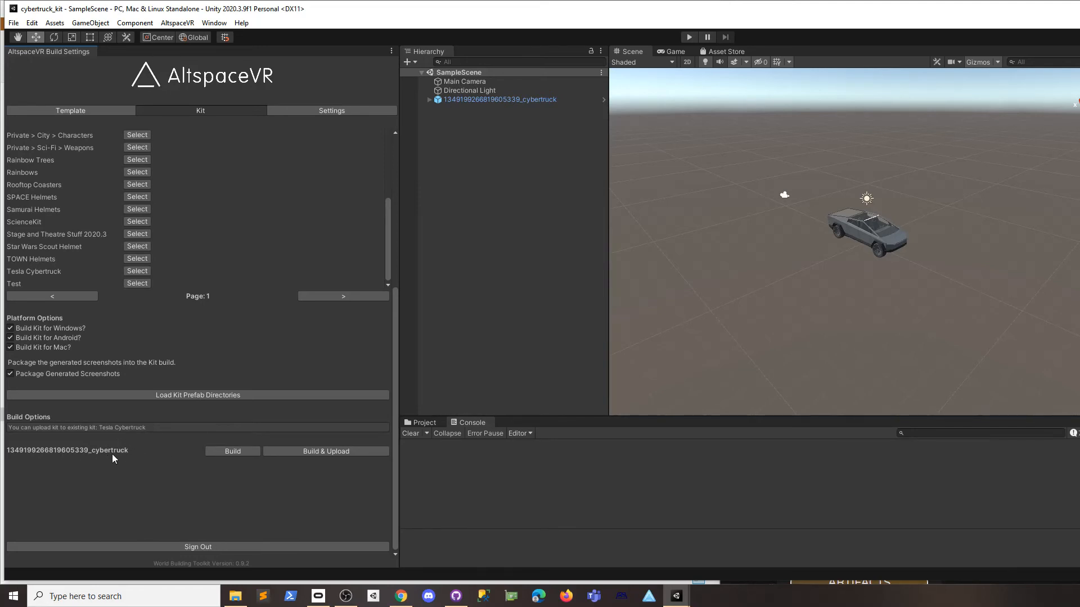
Browse Assets > Prefabs > cybertruck prefab folder and open its generated Screenshots folder.
left_click(235, 596)
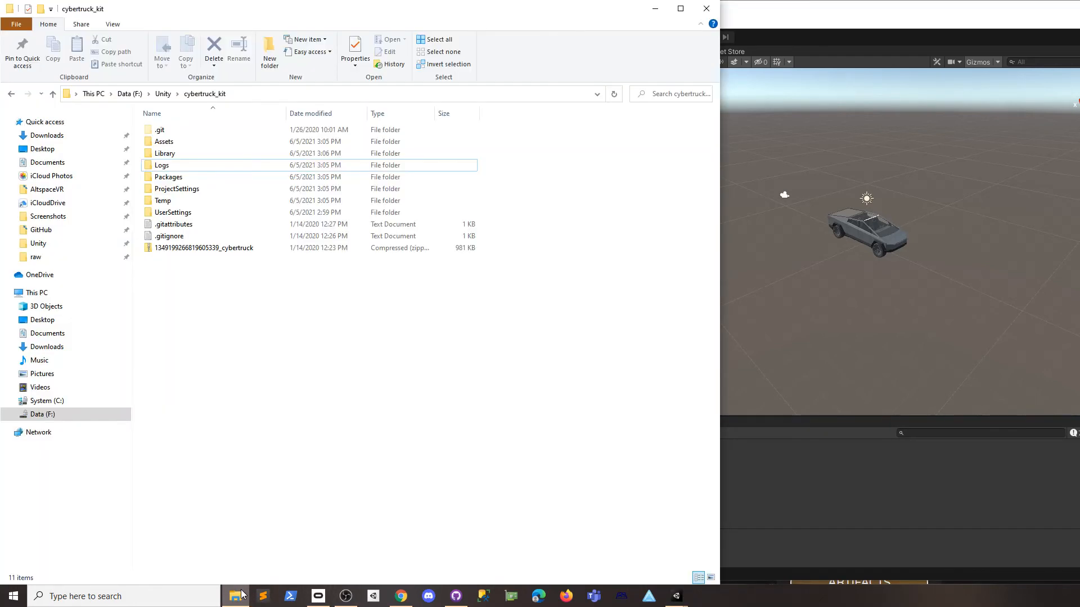
double_click(168, 143)
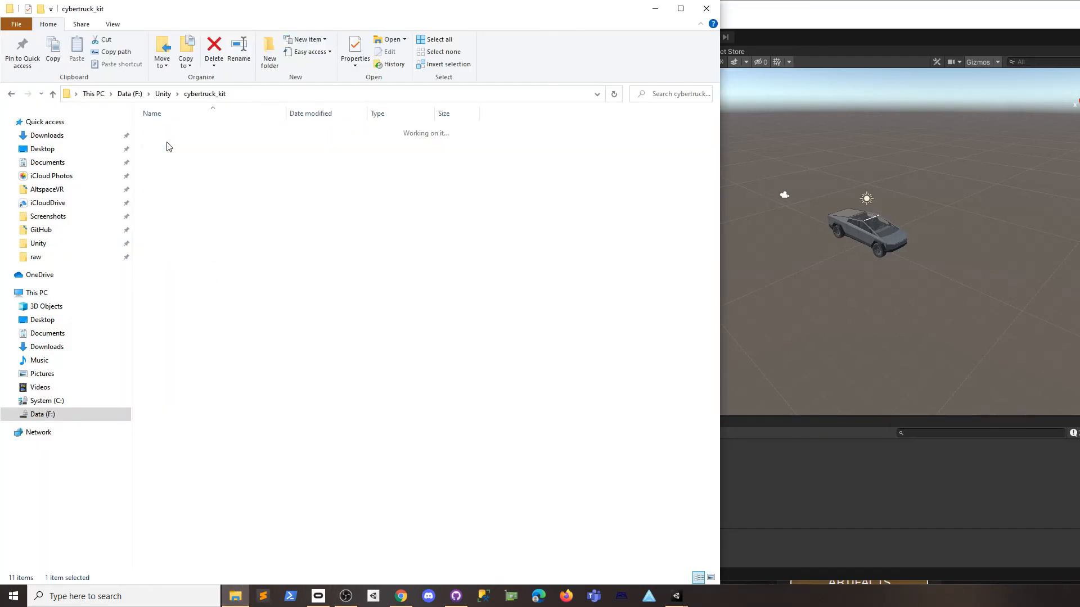
double_click(169, 142)
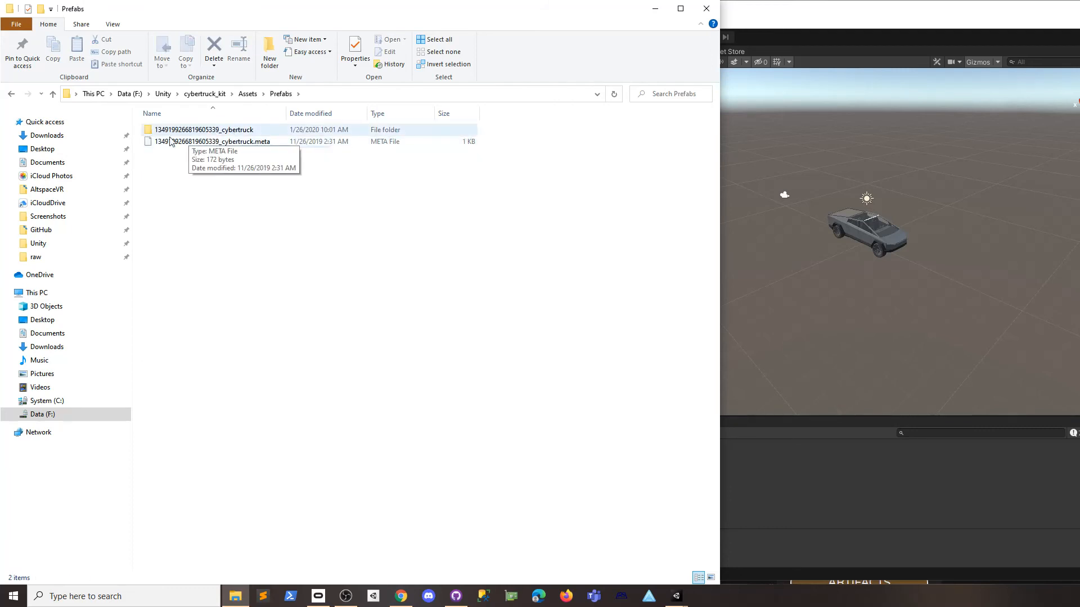
double_click(224, 135)
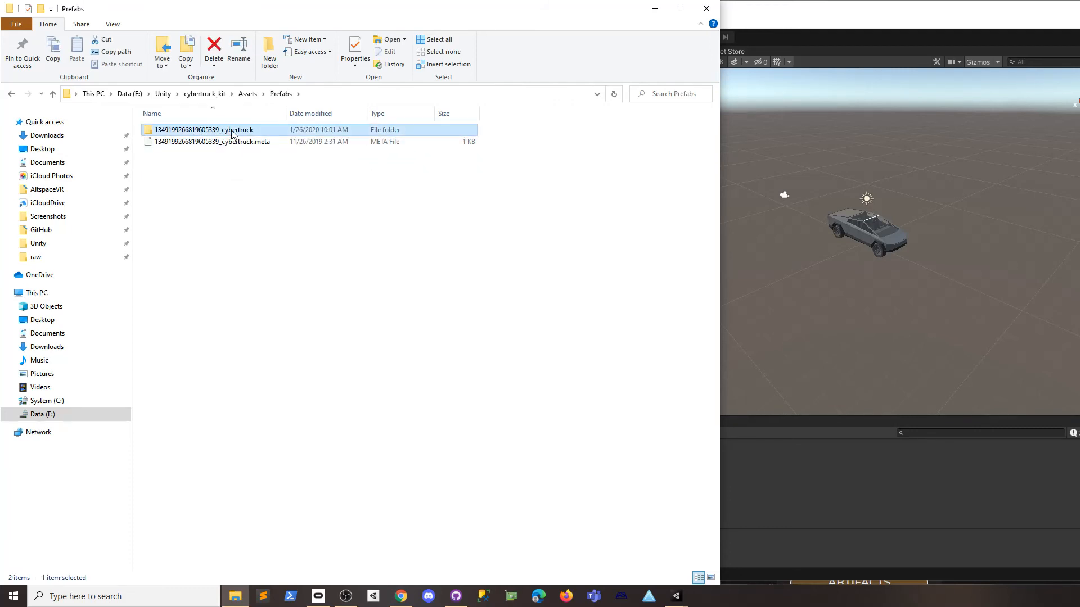
left_click_drag(287, 113, 344, 118)
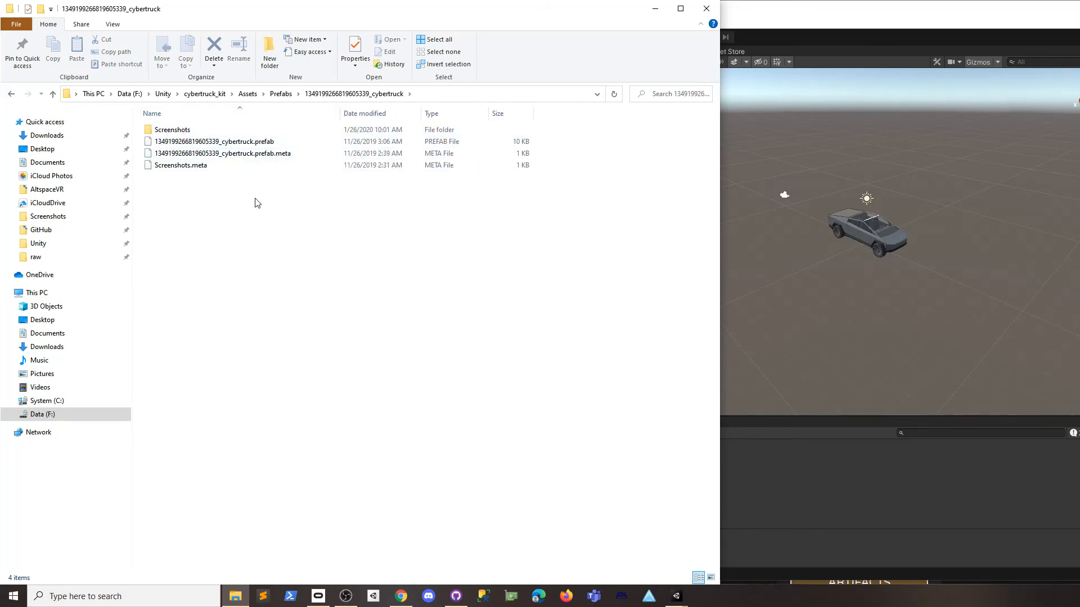
double_click(169, 130)
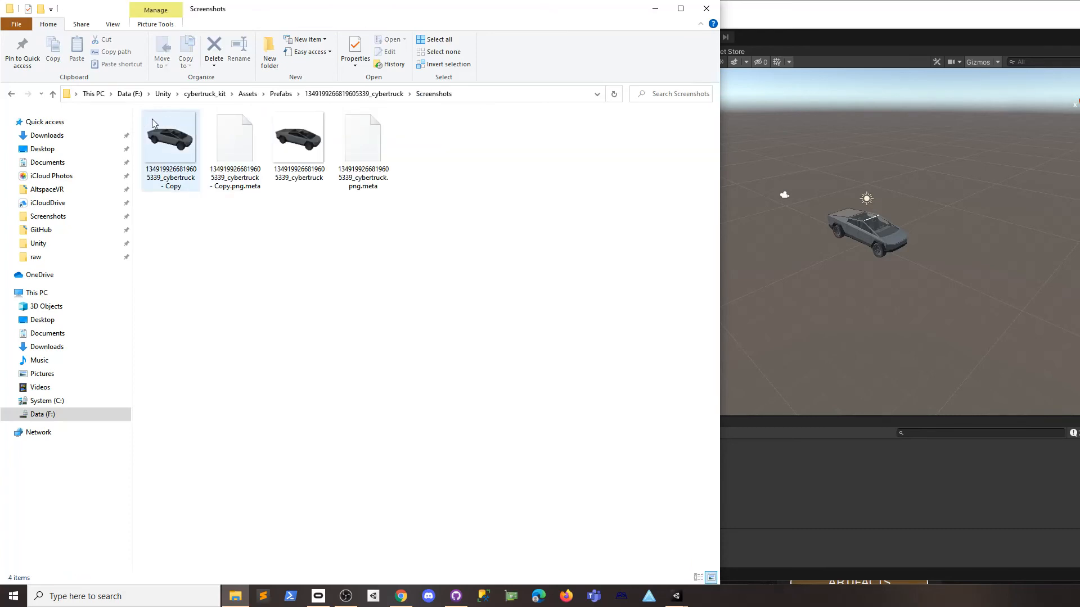
Go back up three levels to the Assets folder and return to Unity.
left_click(52, 94)
left_click(52, 94)
left_click(53, 94)
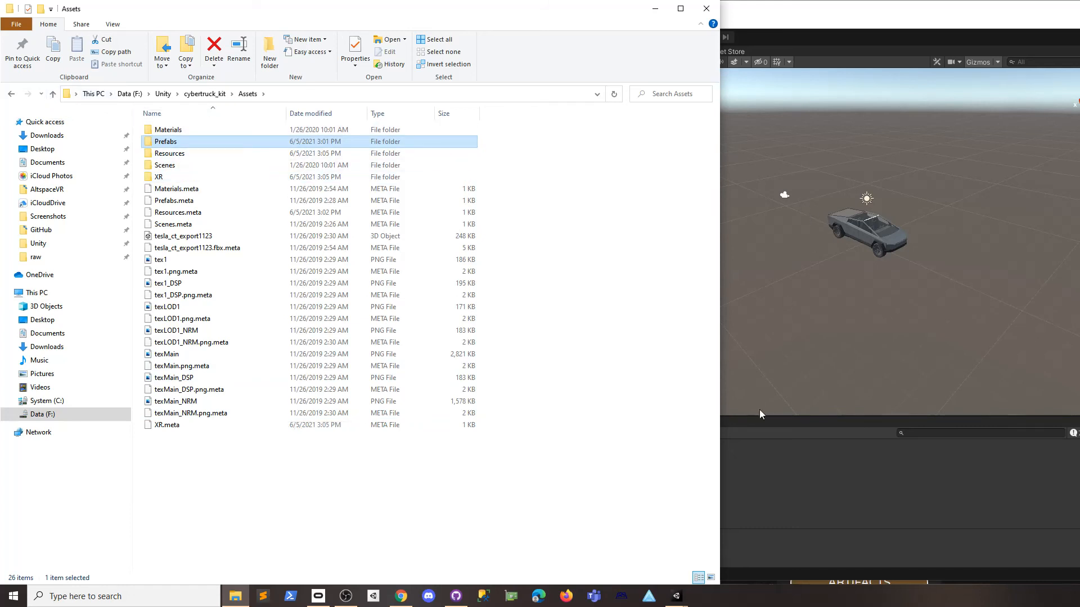
left_click(740, 481)
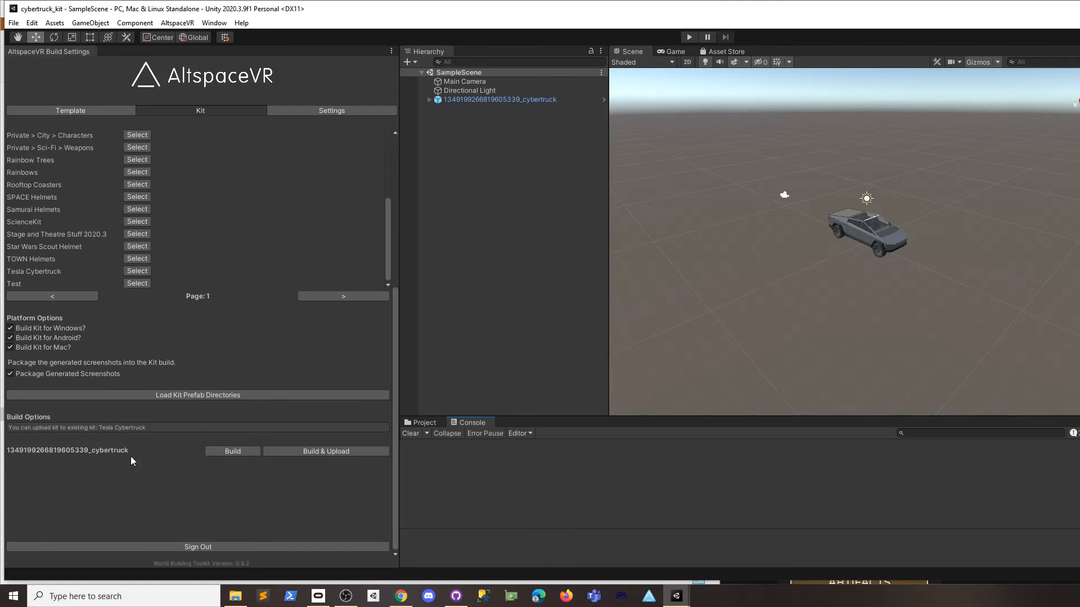
Start Build & Upload for the cybertruck kit and check the builds table on its web page.
left_click(333, 451)
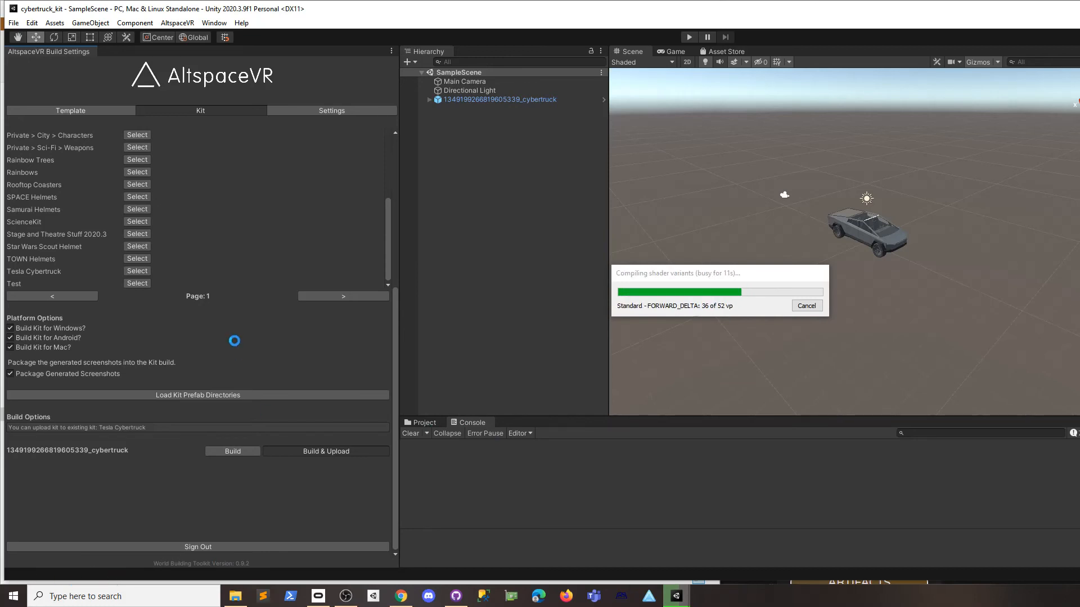
key("alt+Tab")
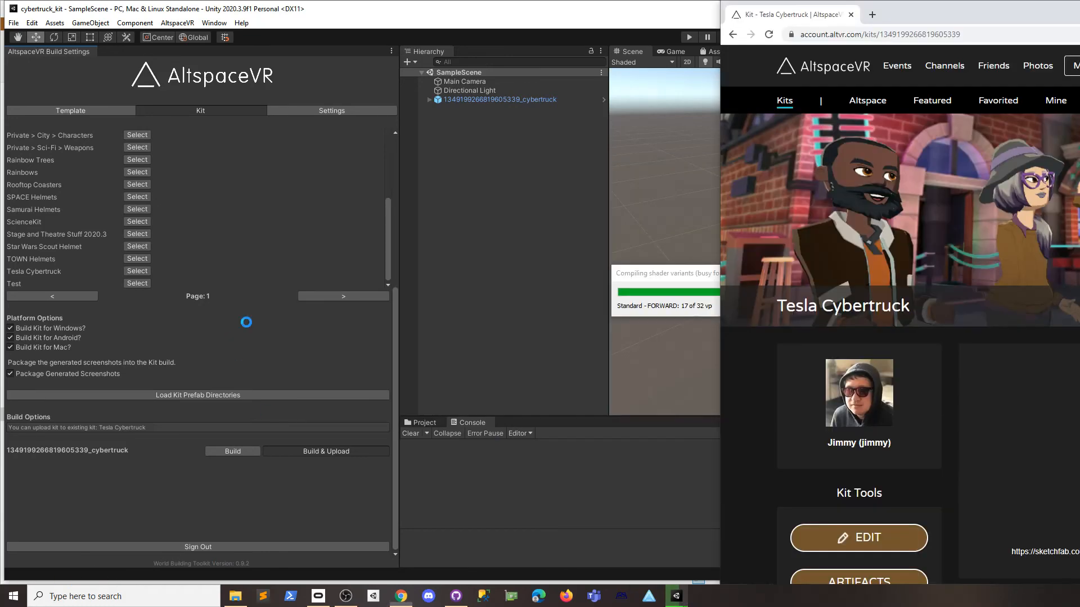
scroll(1015, 263, "down", 6)
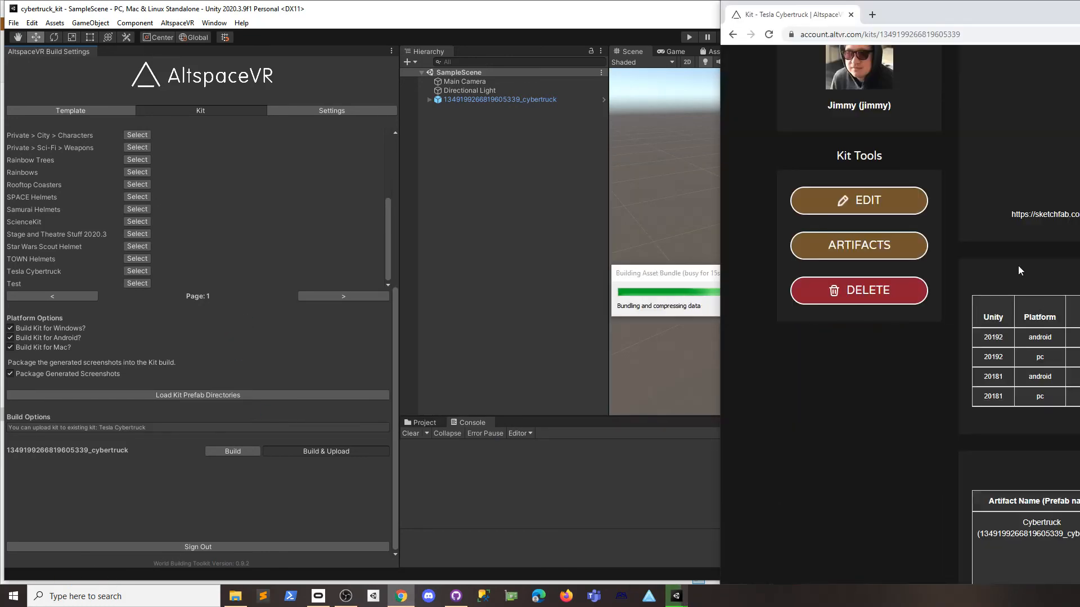
scroll(1011, 291, "up", 5)
scroll(956, 332, "down", 4)
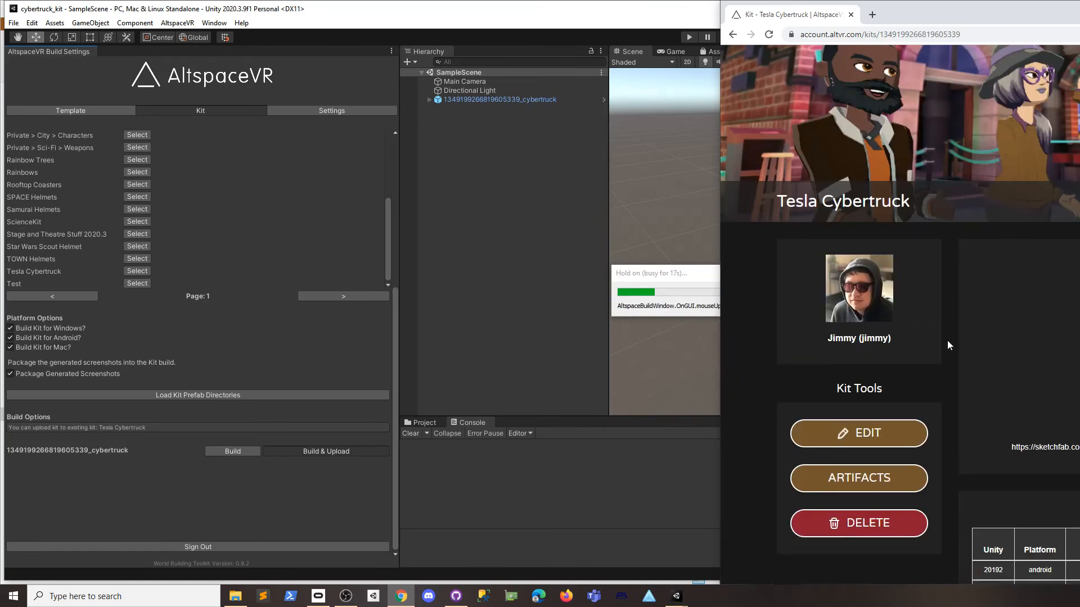
scroll(1018, 332, "up", 5)
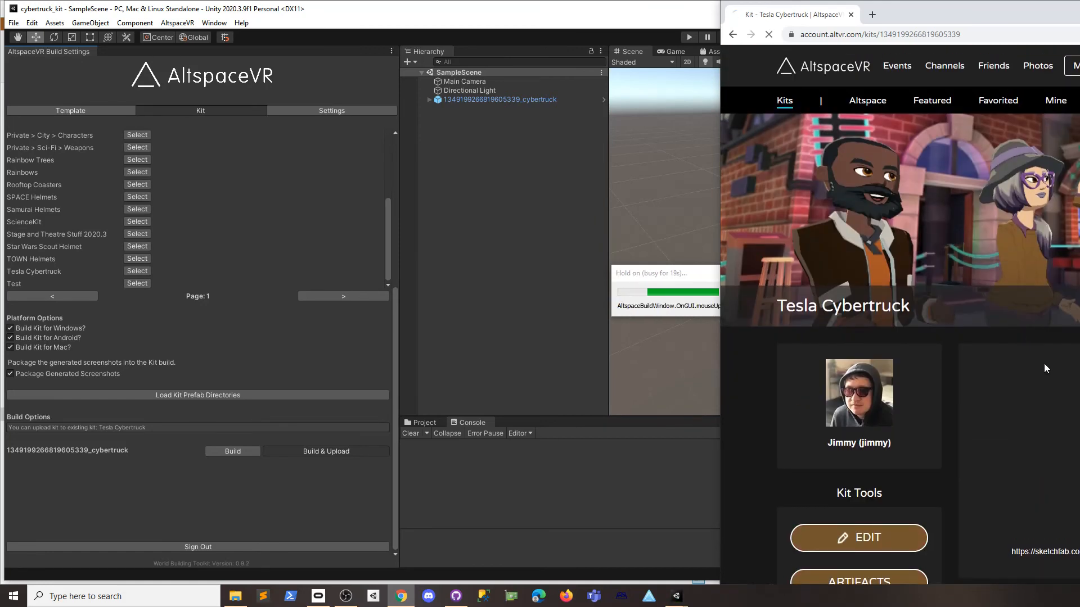
scroll(1044, 363, "down", 7)
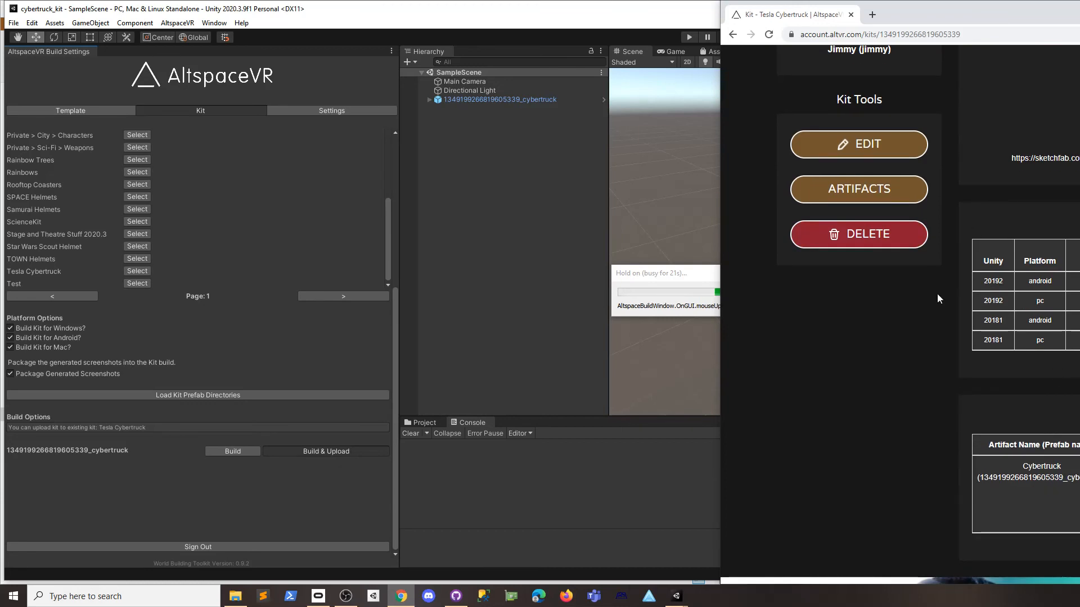
scroll(1011, 317, "up", 2)
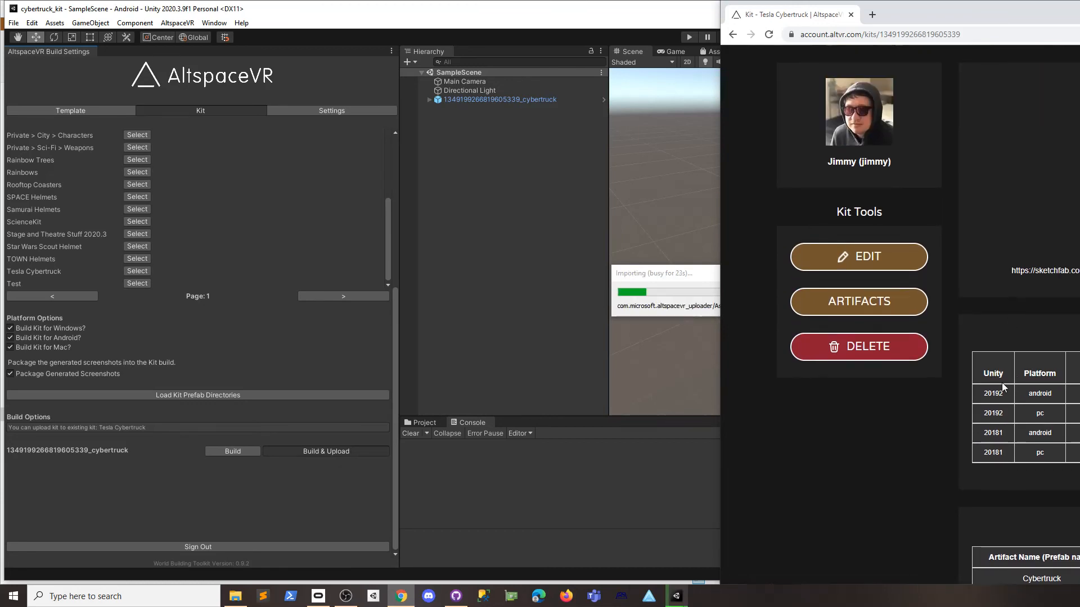
Refresh the kit page and check the new 20203 pc build entry.
key("F5")
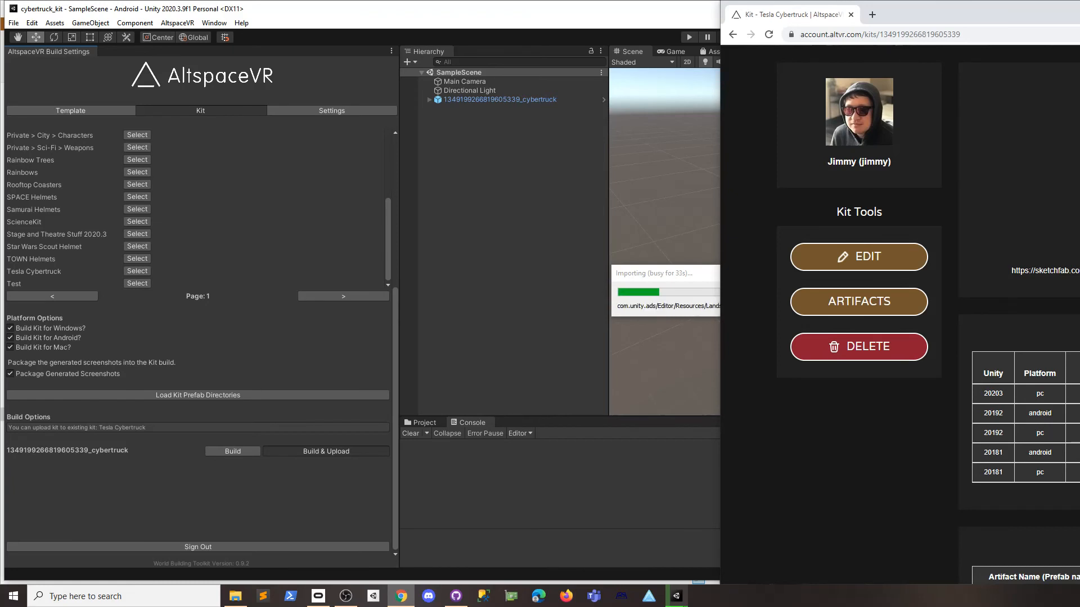
double_click(993, 393)
double_click(1040, 394)
double_click(1040, 393)
left_click(968, 350)
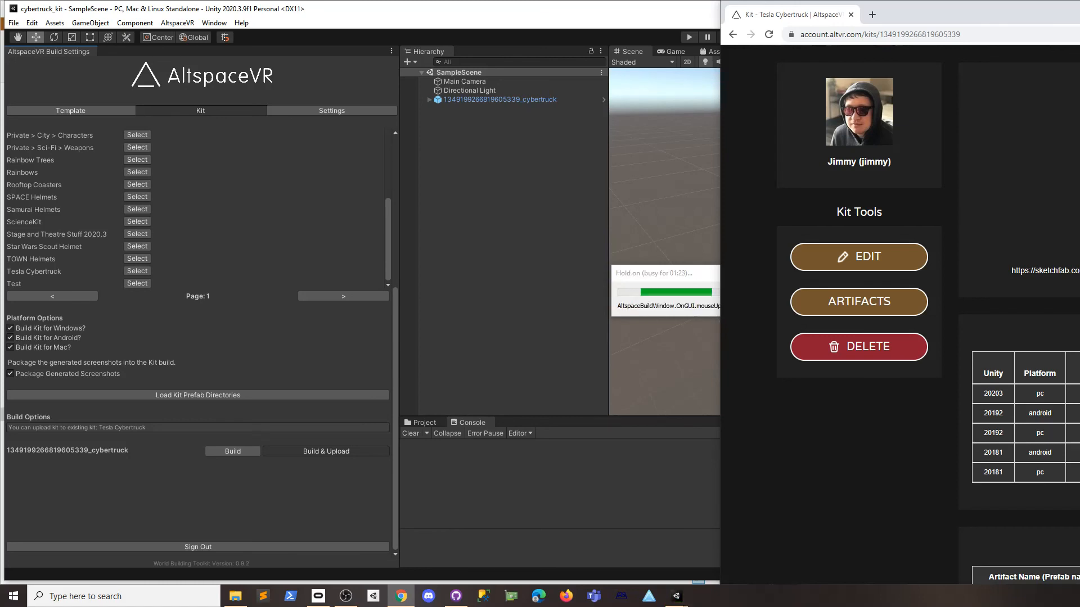
Refresh the kit page again to confirm the 20203 android build after Upload Complete.
scroll(900, 315, "down", 6)
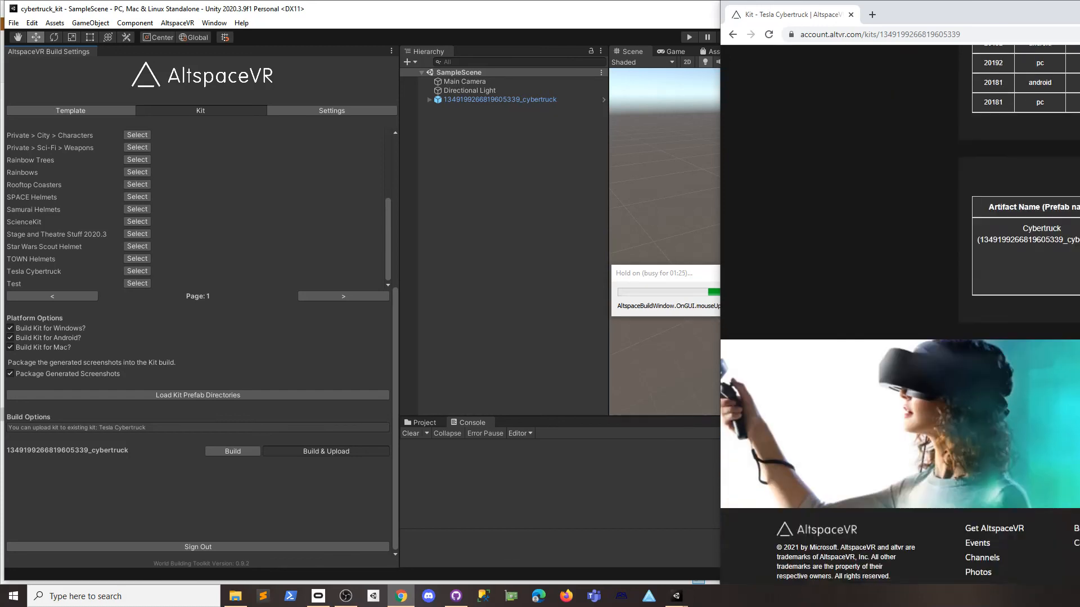
scroll(900, 315, "up", 5)
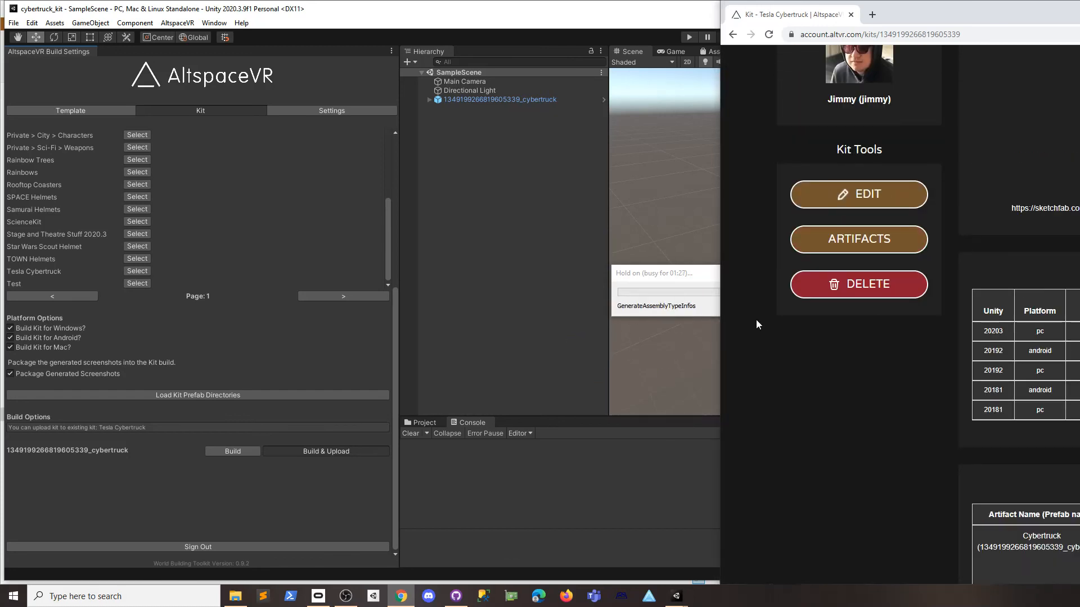
key("F5")
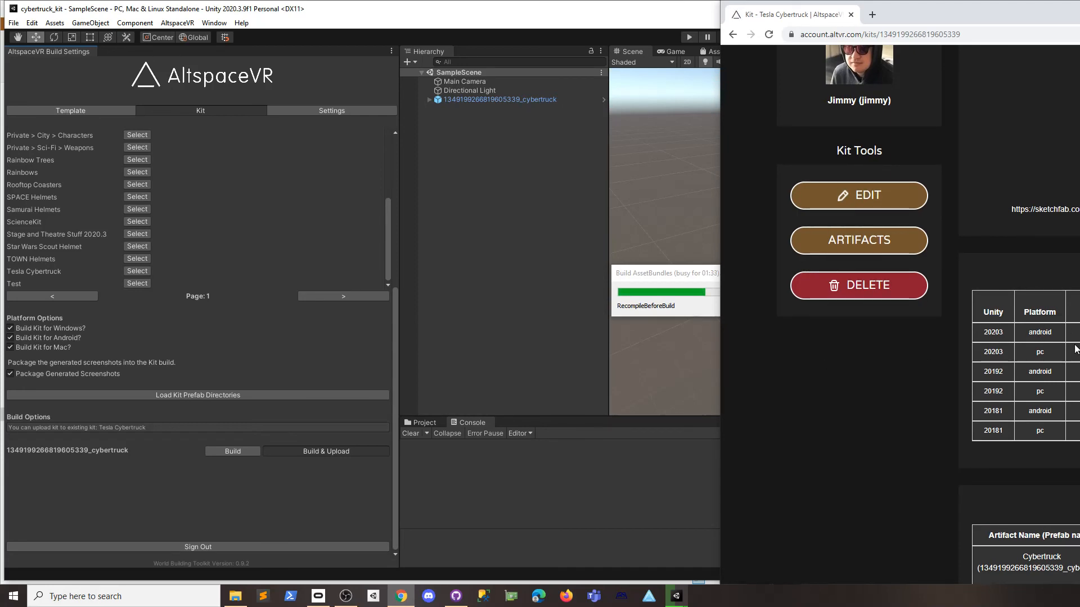
left_click_drag(982, 372, 1075, 372)
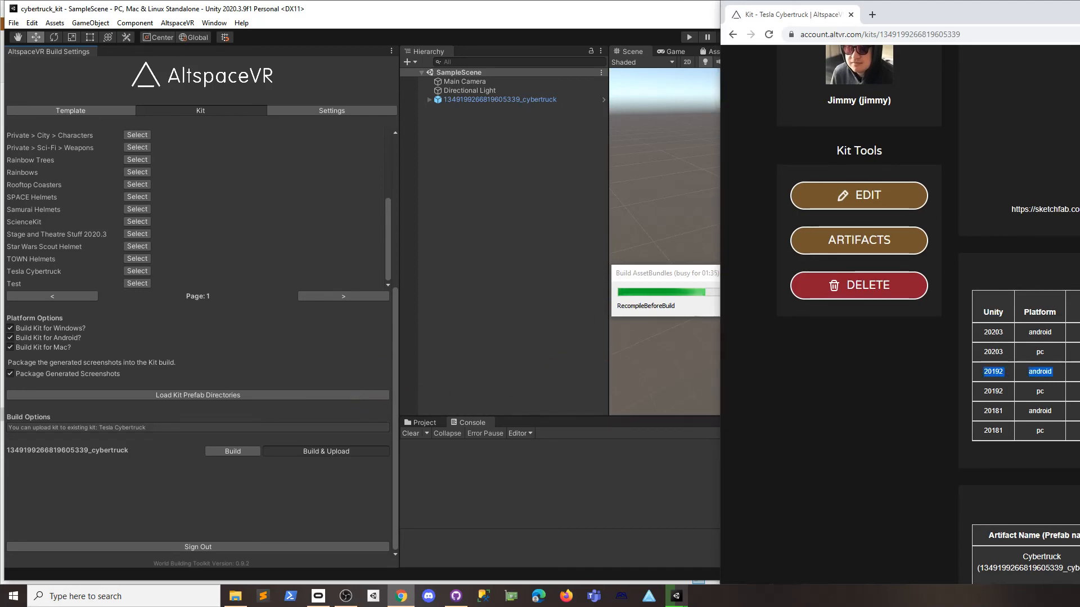
left_click(1021, 379)
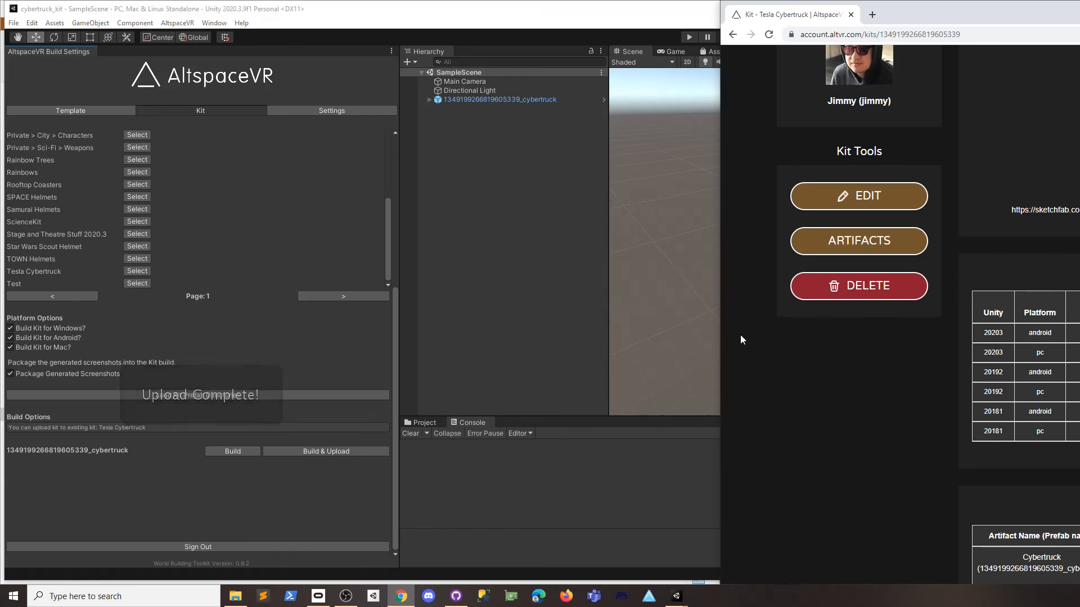
Reload the Tesla Cybertruck kit page and check the new 20203 android, mac and pc build rows.
key("F5")
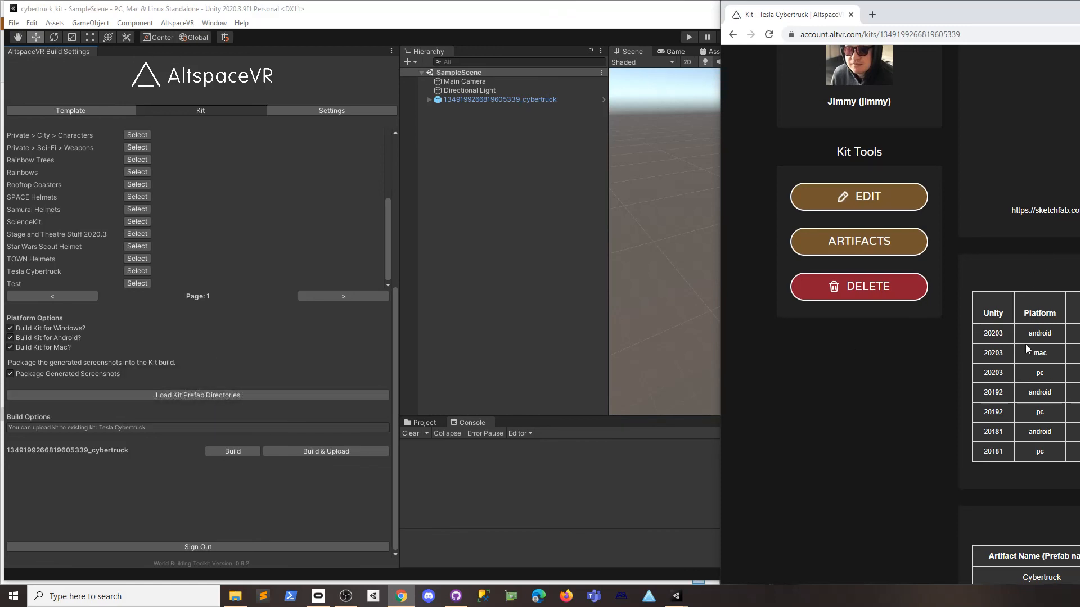
left_click_drag(998, 325, 1077, 372)
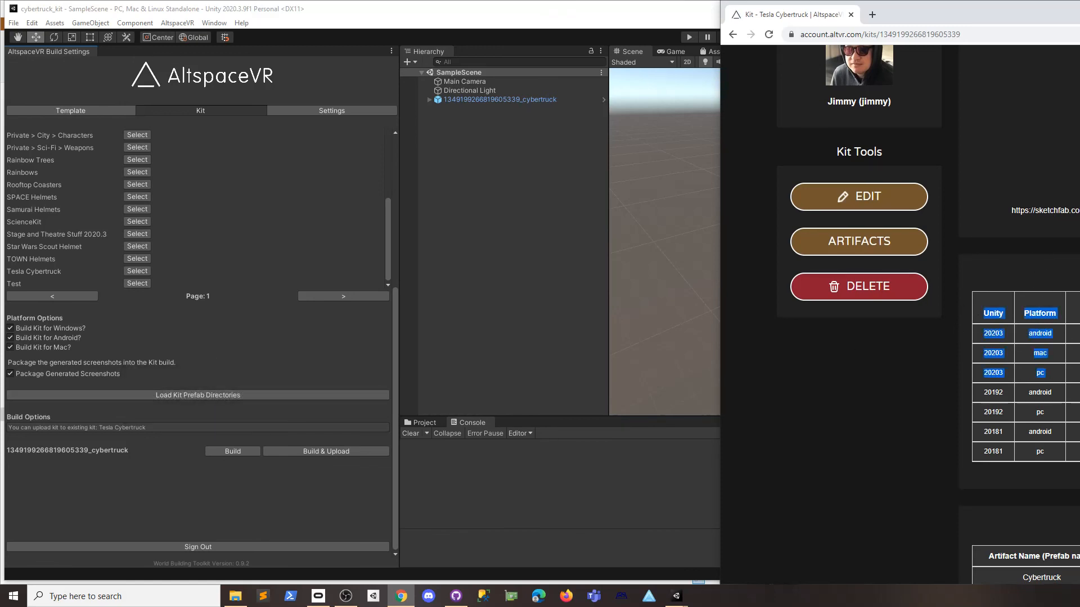
left_click(1077, 372)
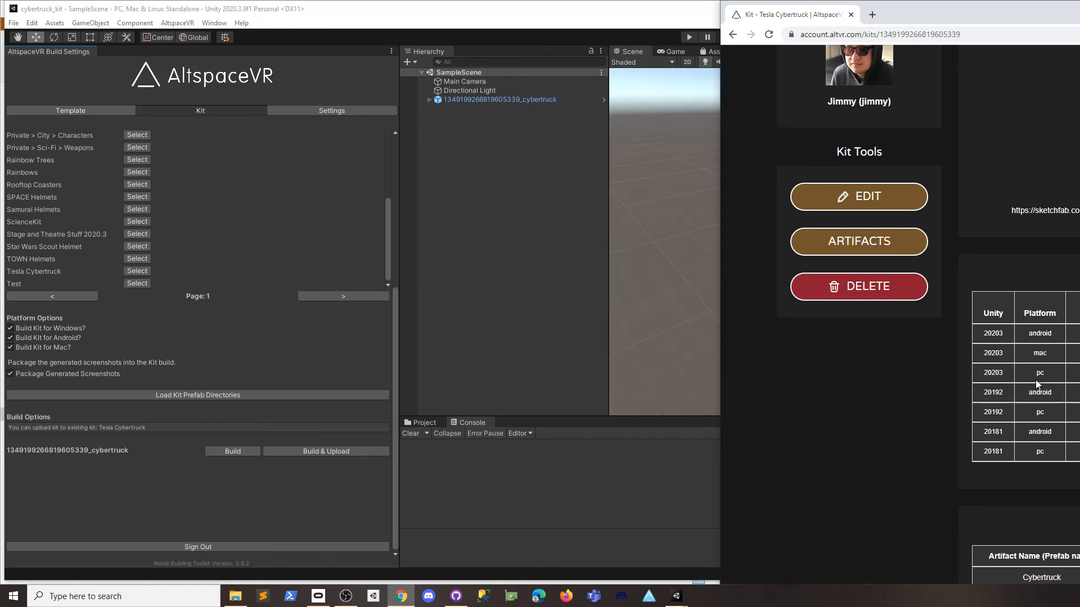
mouse_move(971, 332)
left_mouse_down()
mouse_move(1044, 341)
mouse_move(1068, 350)
mouse_move(1078, 373)
left_mouse_up()
left_click(999, 341)
left_click(1075, 352)
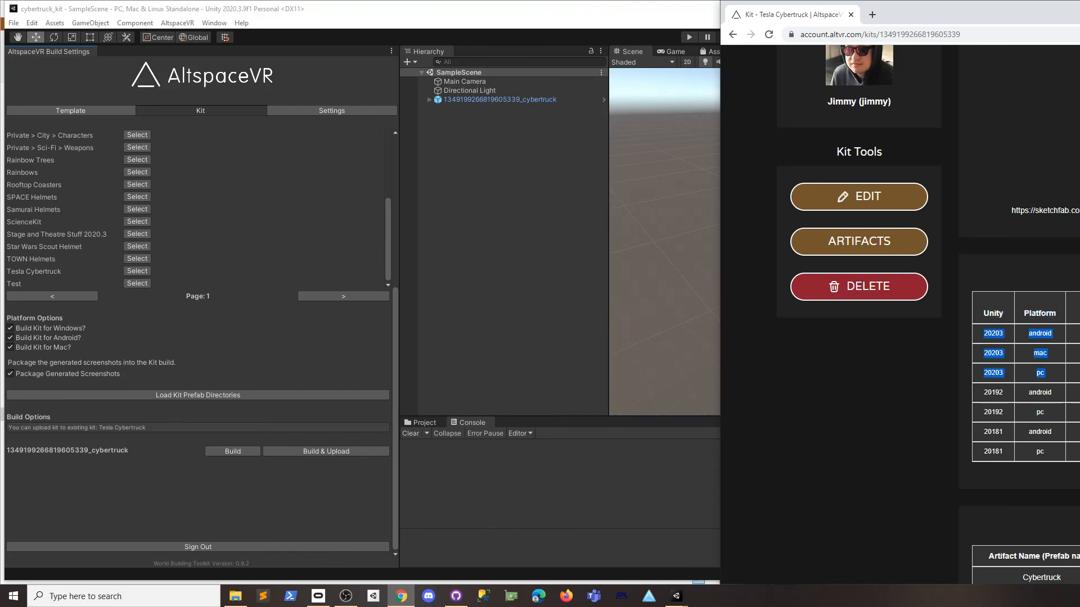
left_click(1016, 369)
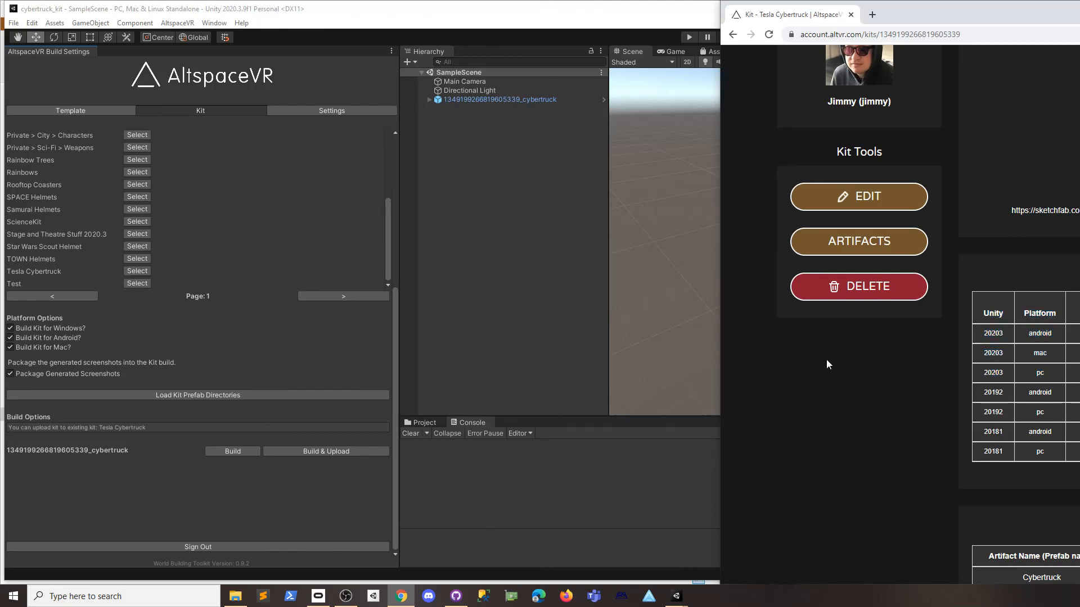
scroll(940, 342, "up", 5)
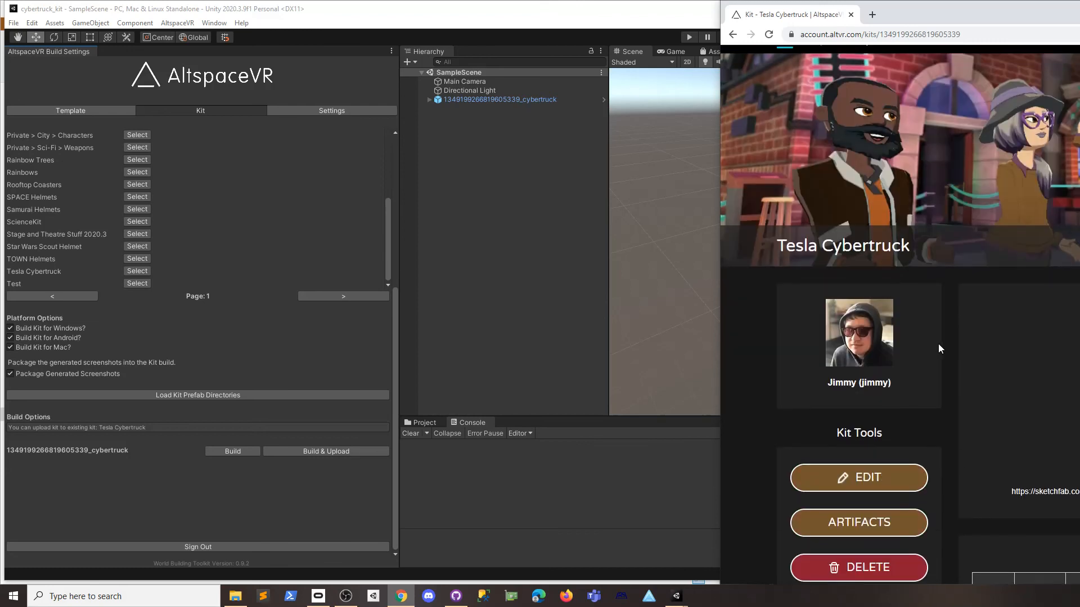